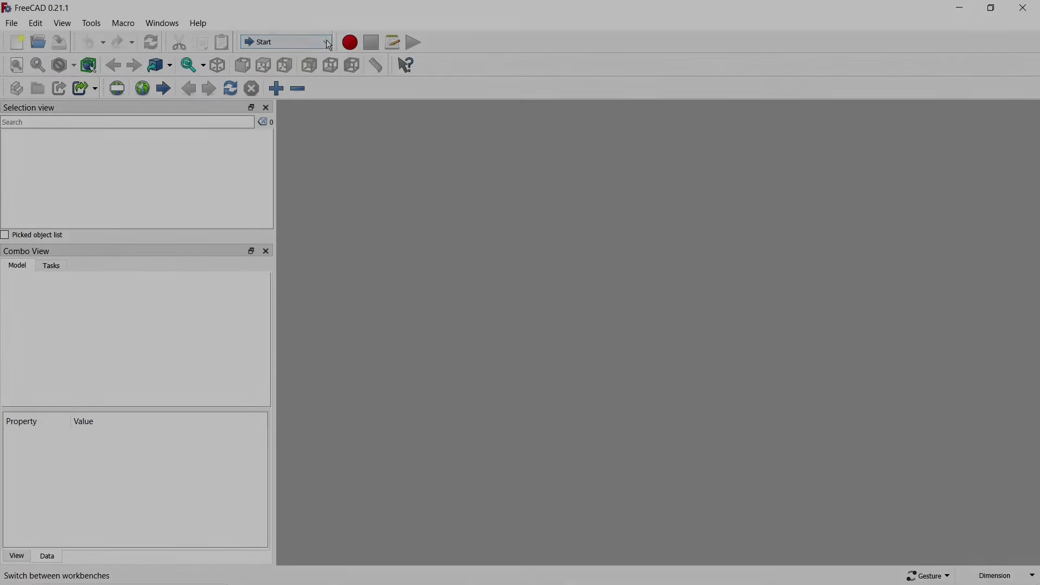
Step: Switch to Part Design, create a new document and add an empty Body
left_click(327, 42)
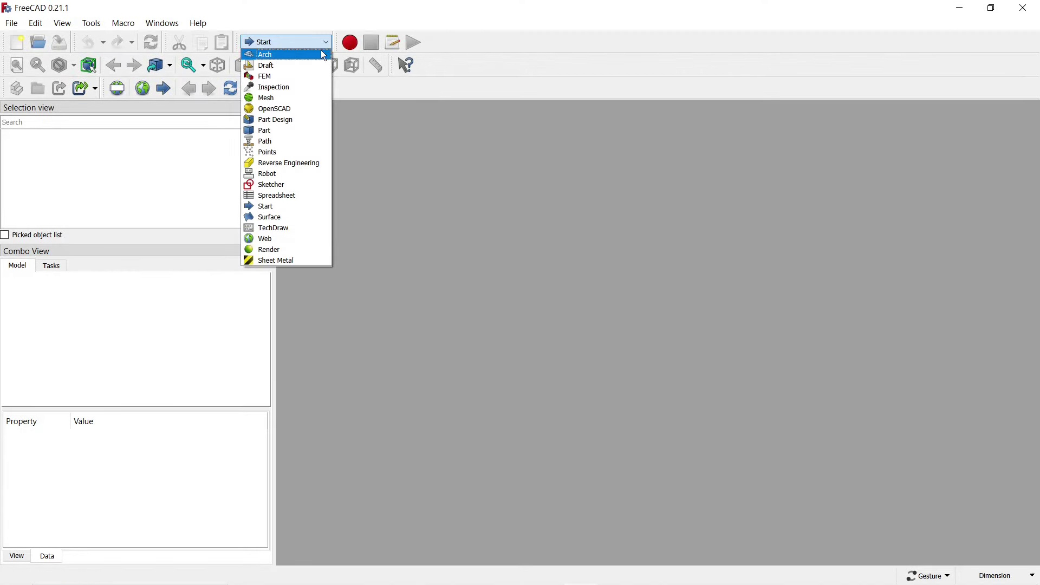
left_click(289, 116)
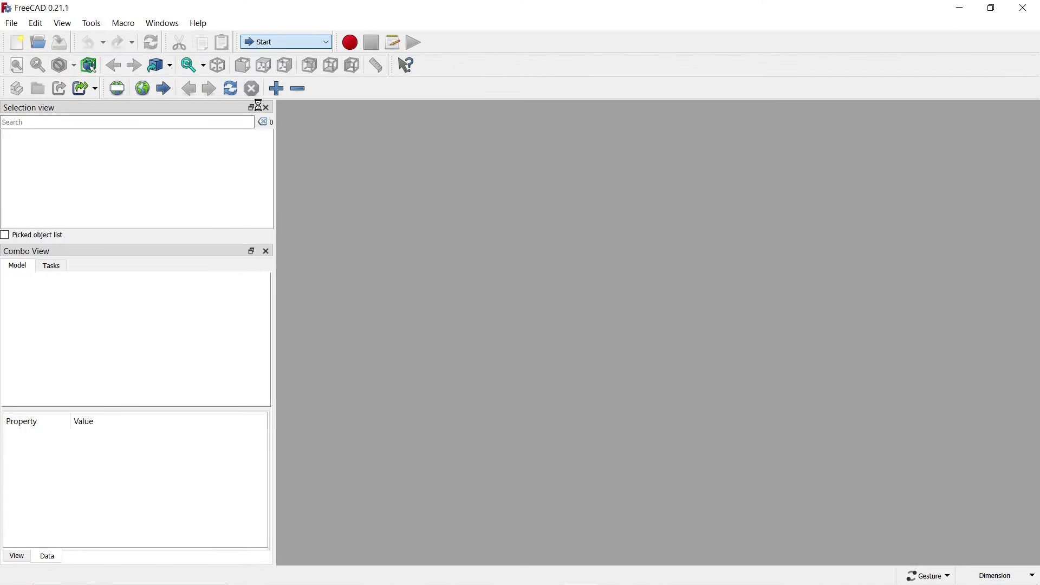
left_click(18, 42)
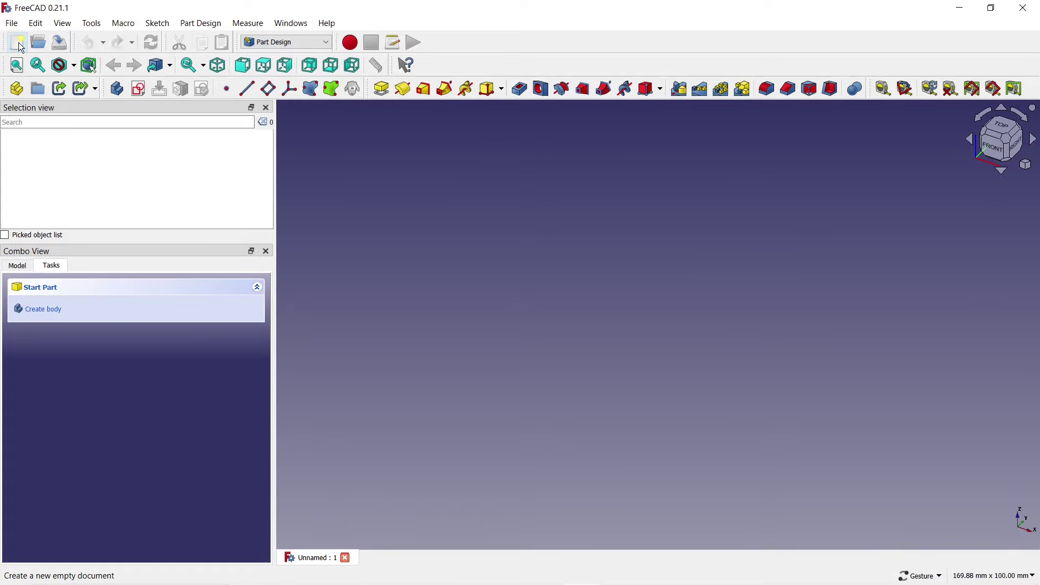
left_click(51, 309)
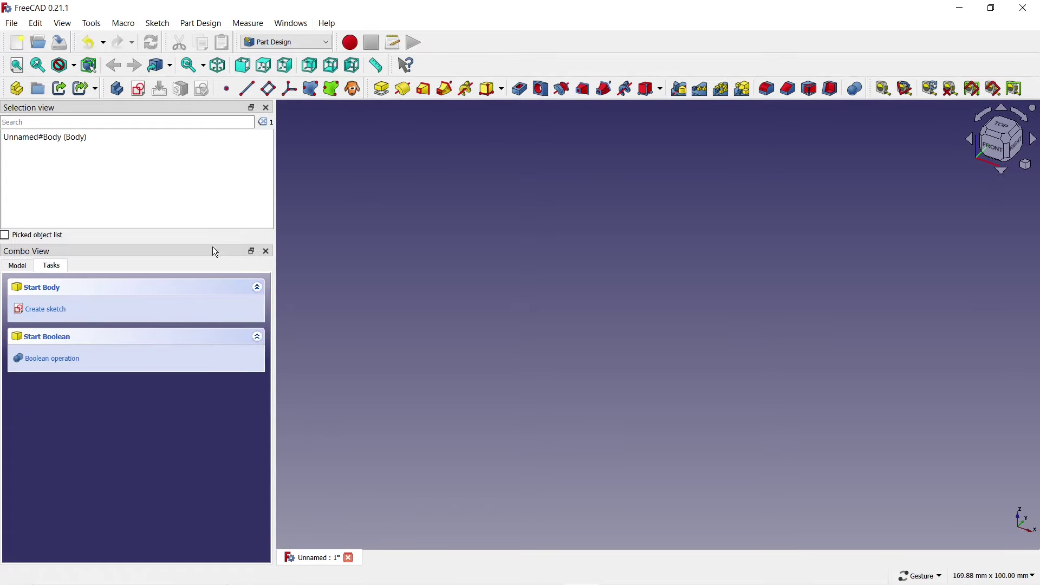
Step: Add an additive cylinder of 10 mm radius and 100 mm height to the Body
left_click(501, 88)
left_click(503, 123)
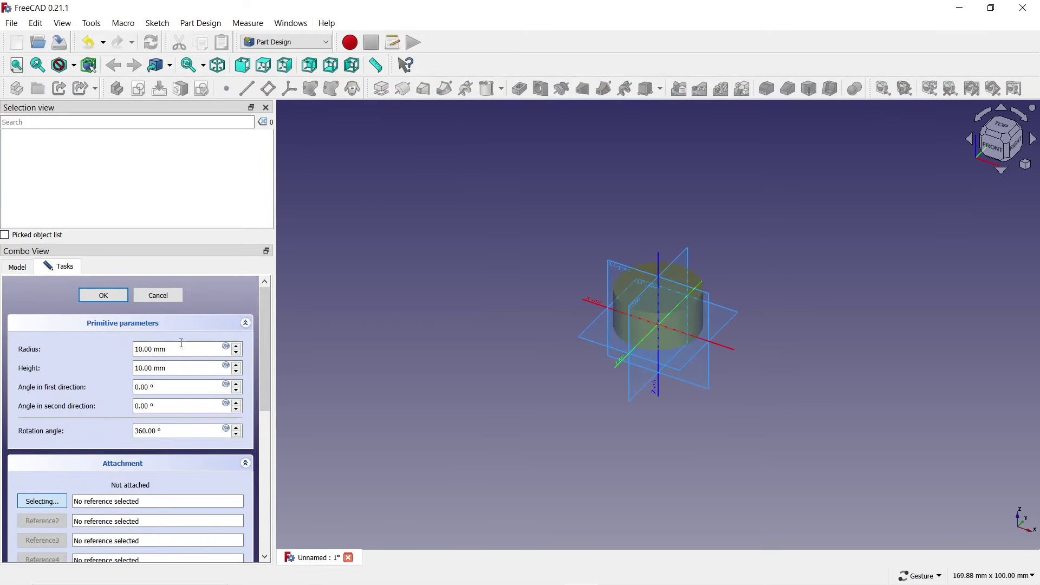
double_click(140, 368)
type("100")
left_click(104, 295)
scroll(518, 429, "down", 3)
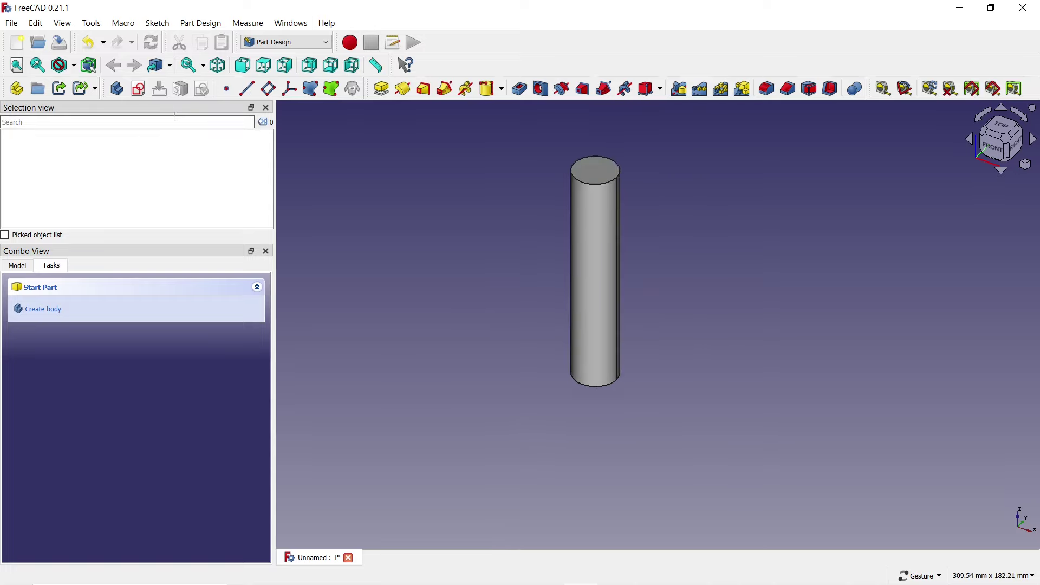
Step: Create a new sketch attached to the XZ plane
left_click(139, 89)
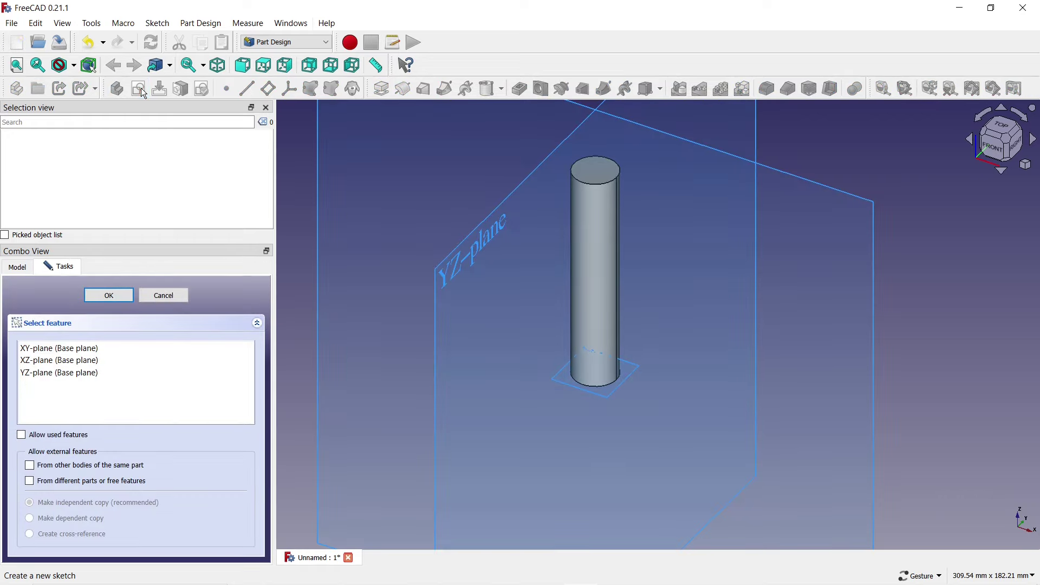
scroll(833, 192, "down", 3)
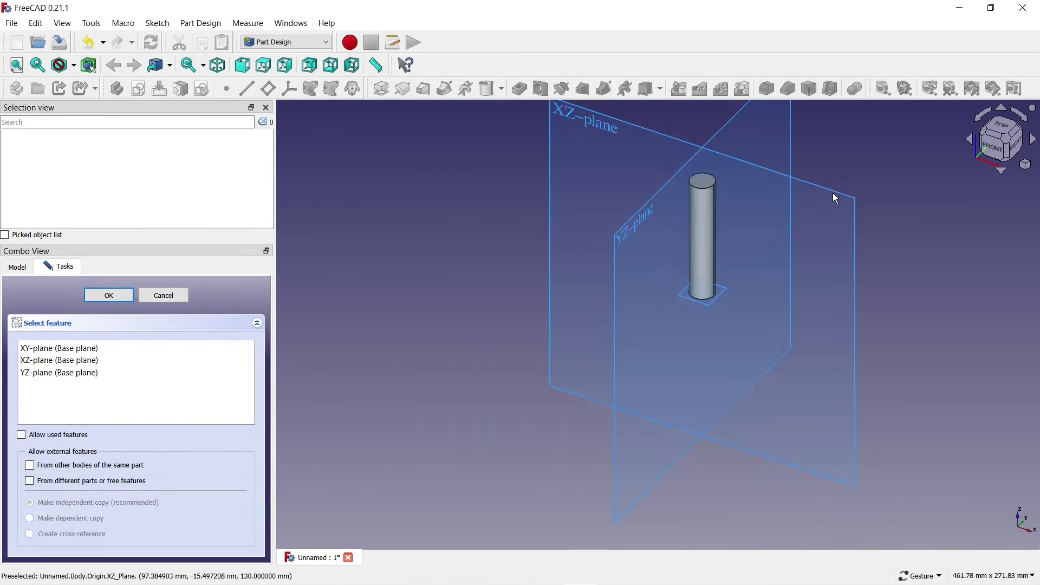
mouse_move(848, 149)
left_mouse_down()
mouse_move(892, 155)
mouse_move(906, 232)
left_mouse_up()
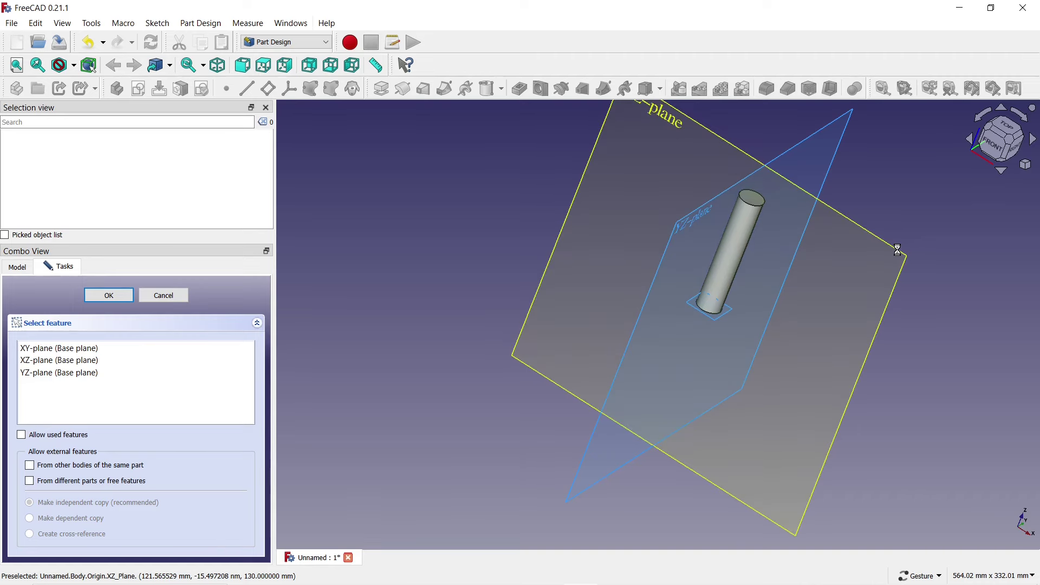
left_click(897, 250)
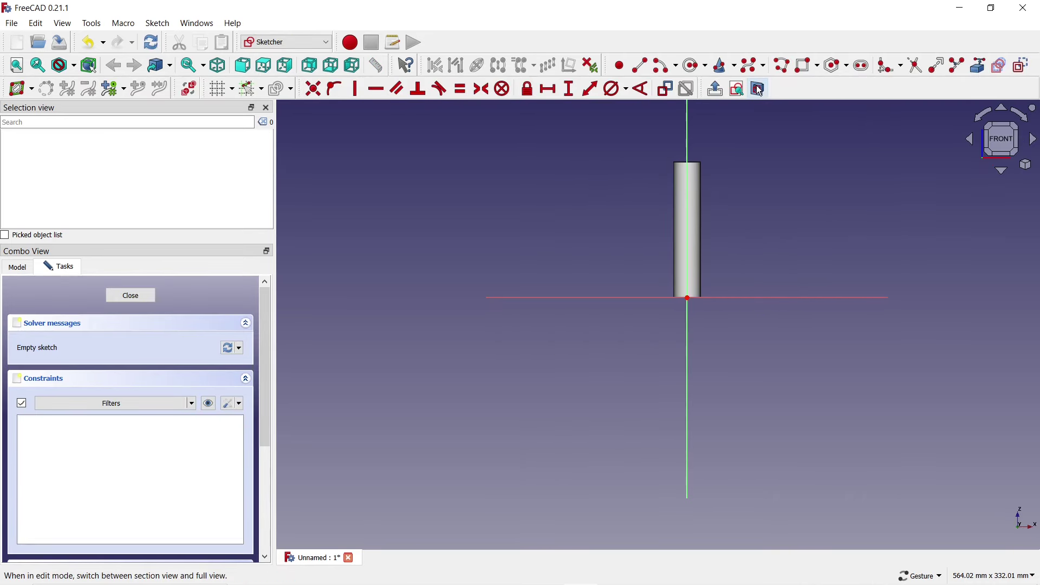
Step: Link the cylinder's top edge and right side edge into the sketch as external geometry
left_click(737, 90)
scroll(710, 142, "up", 3)
scroll(710, 148, "up", 3)
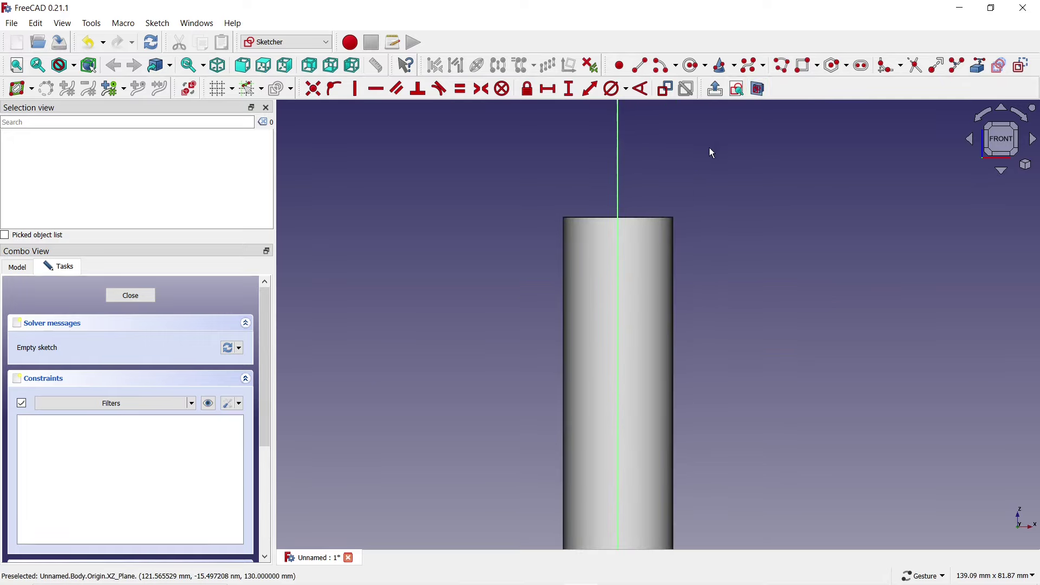
left_click(977, 66)
left_click(662, 218)
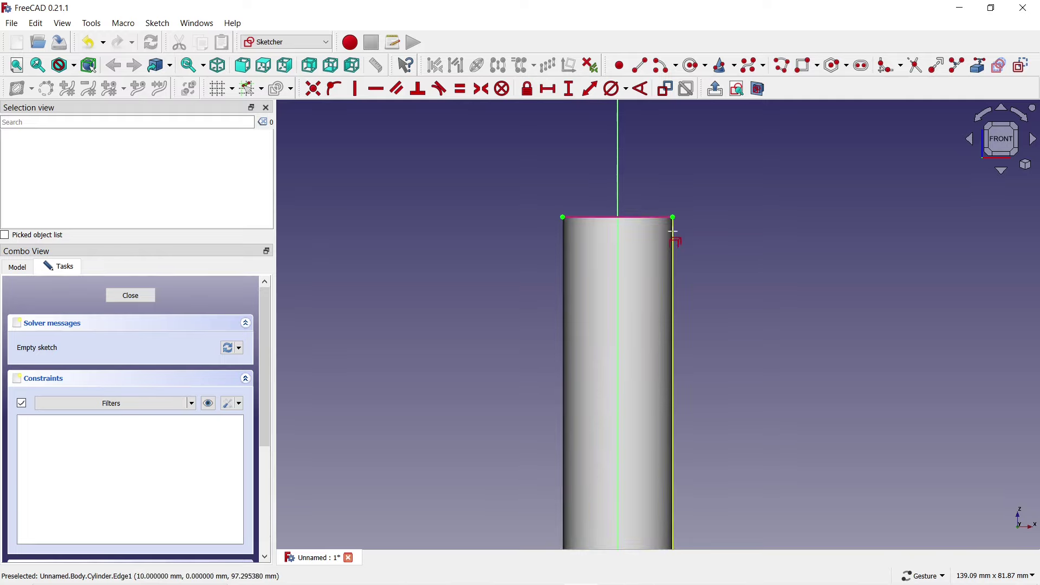
left_click(675, 235)
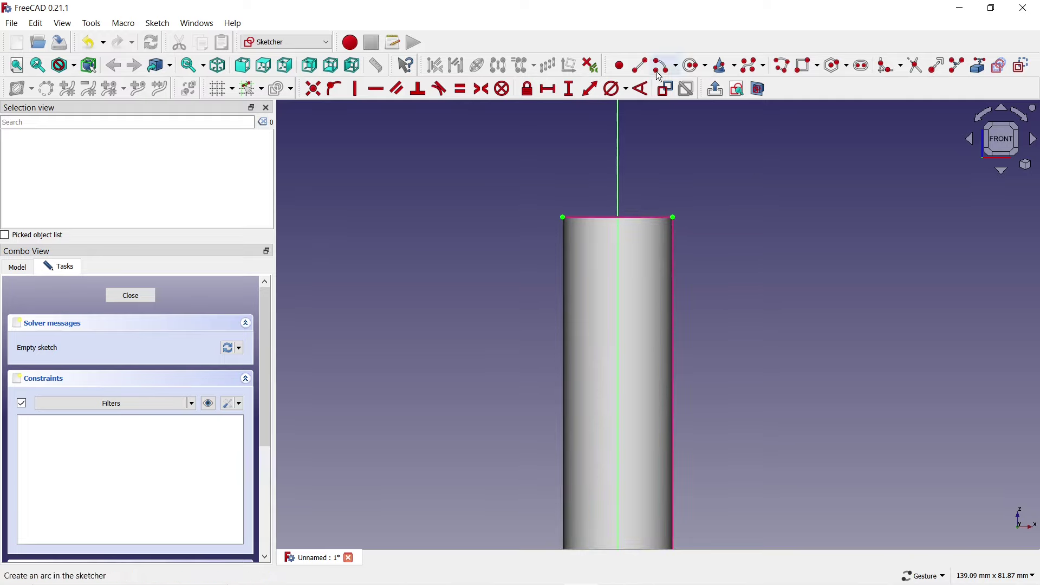
Step: Draw a closed D-shaped polyline right of the cylinder: a vertical line capped by an arc
left_click(783, 66)
left_click(774, 228)
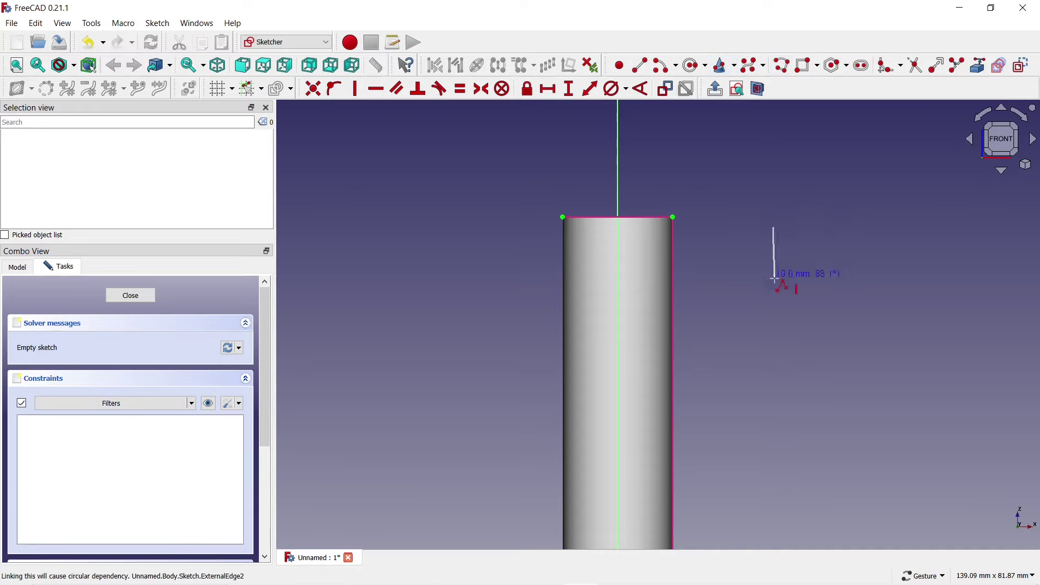
left_click(774, 294)
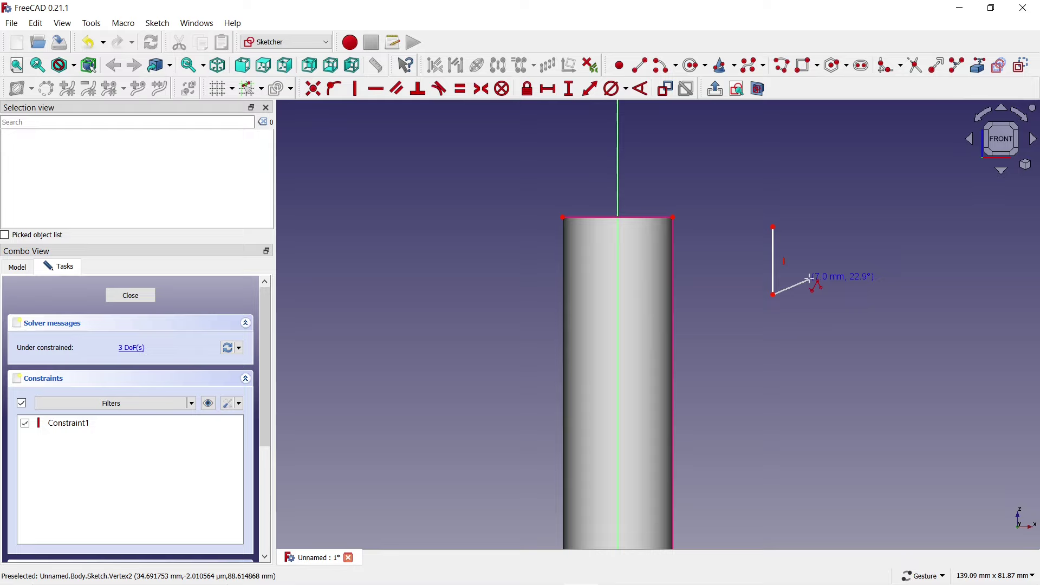
key("m")
key("m")
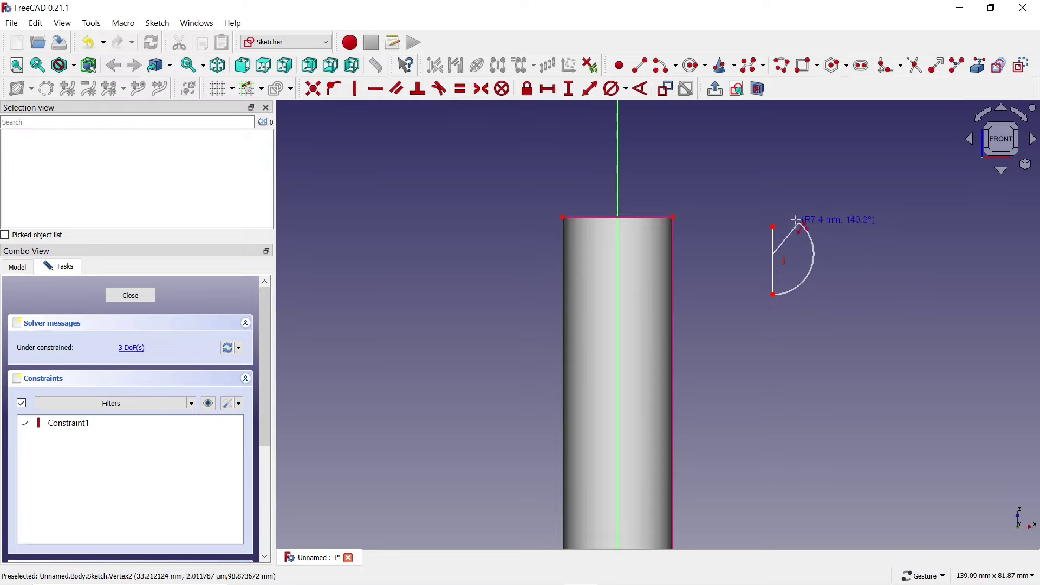
left_click(774, 226)
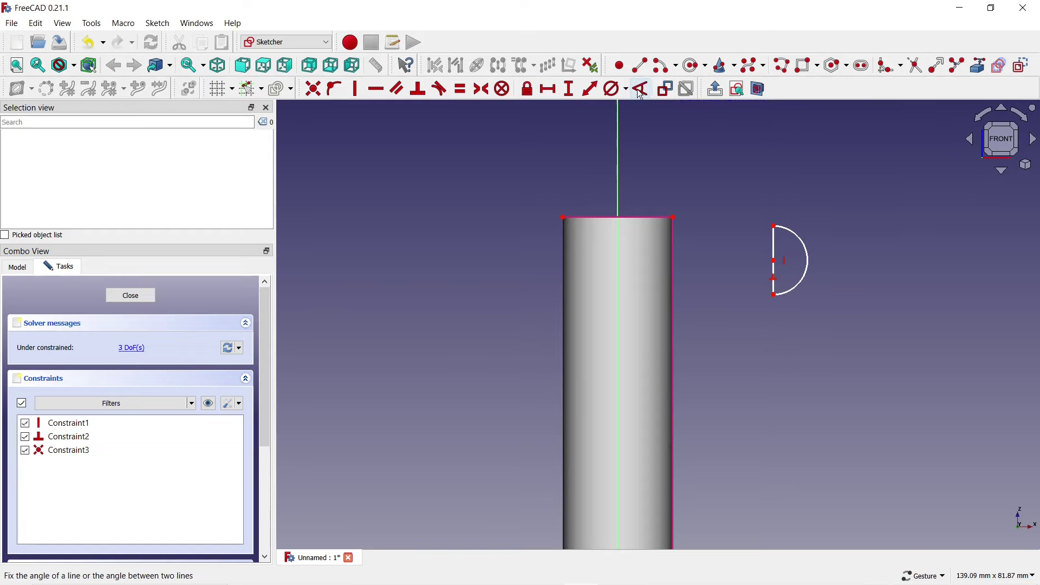
Step: Give the arc a 10 mm diameter and put its centre on the cylinder's right side edge
left_click(614, 89)
left_click(791, 233)
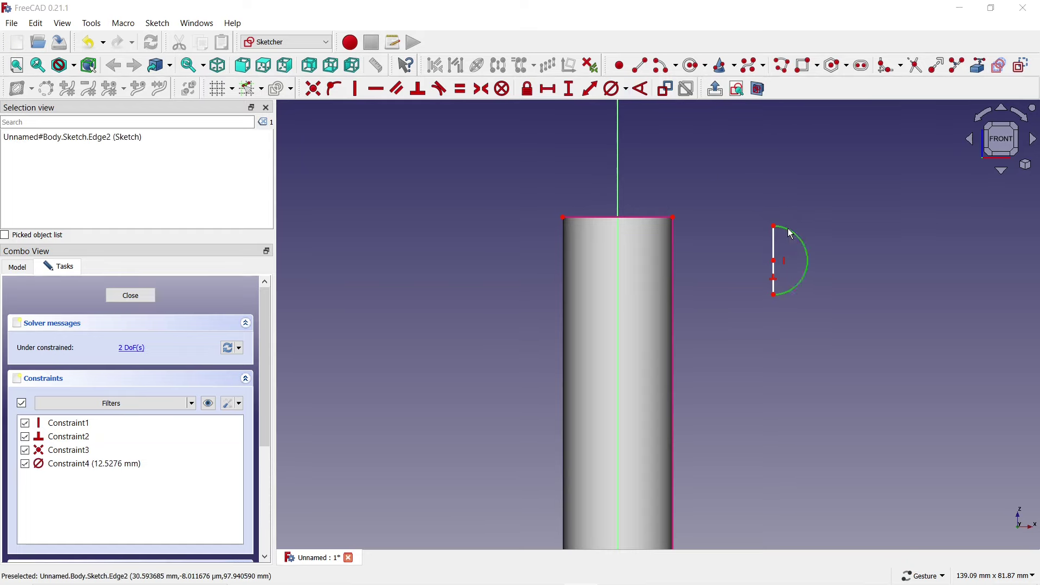
type("10")
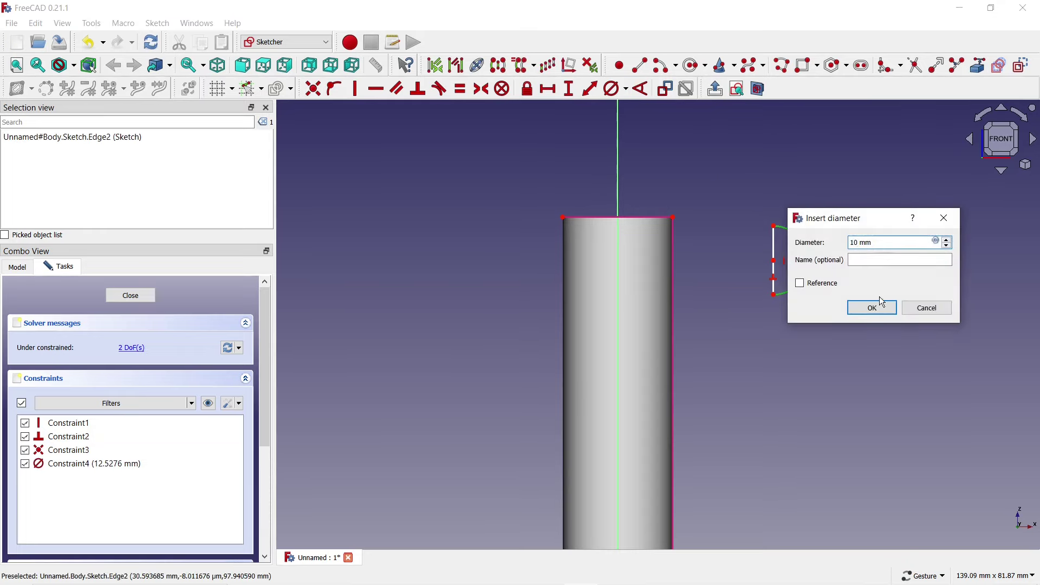
left_click(875, 309)
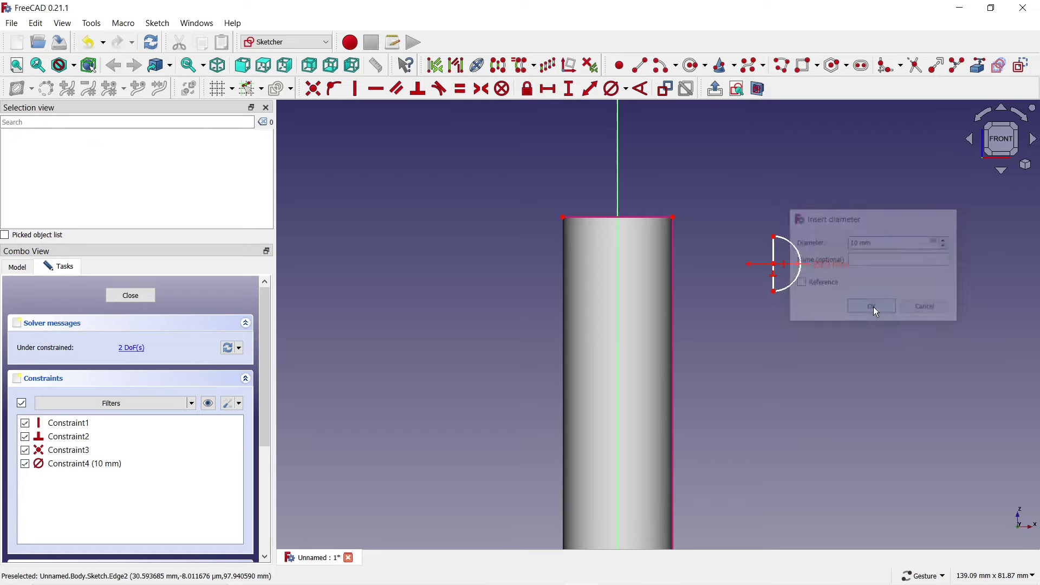
left_click(774, 264)
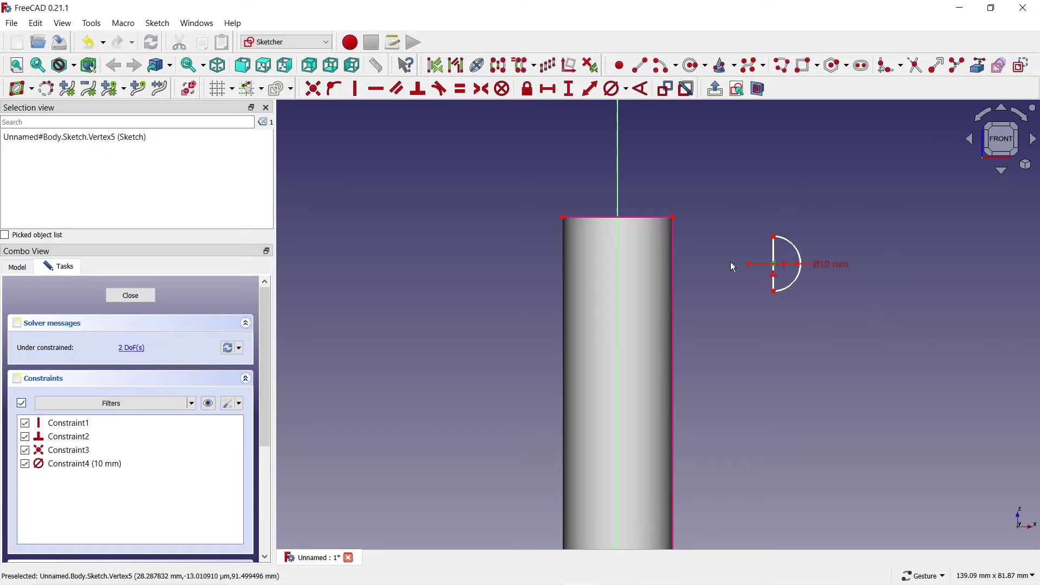
left_click(674, 267)
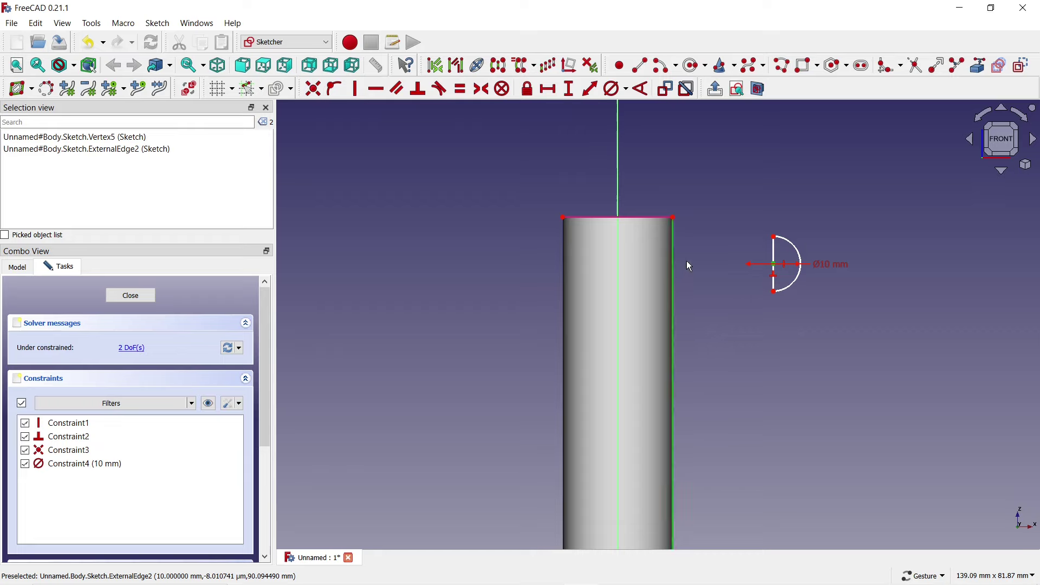
left_click(334, 88)
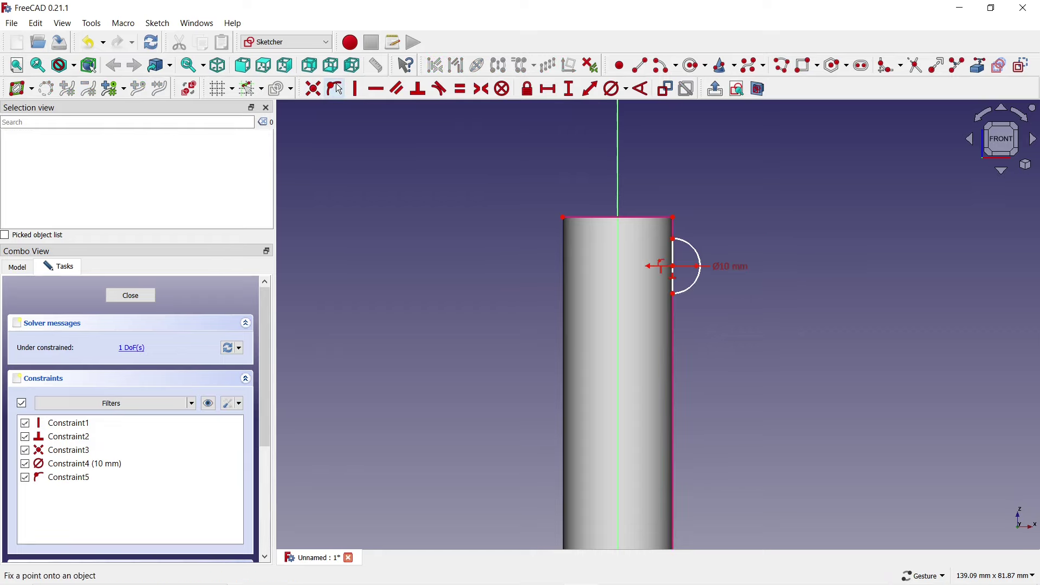
Step: Place the arc centre 10 mm below the cylinder's top-right corner and close the sketch
scroll(668, 233, "up", 4)
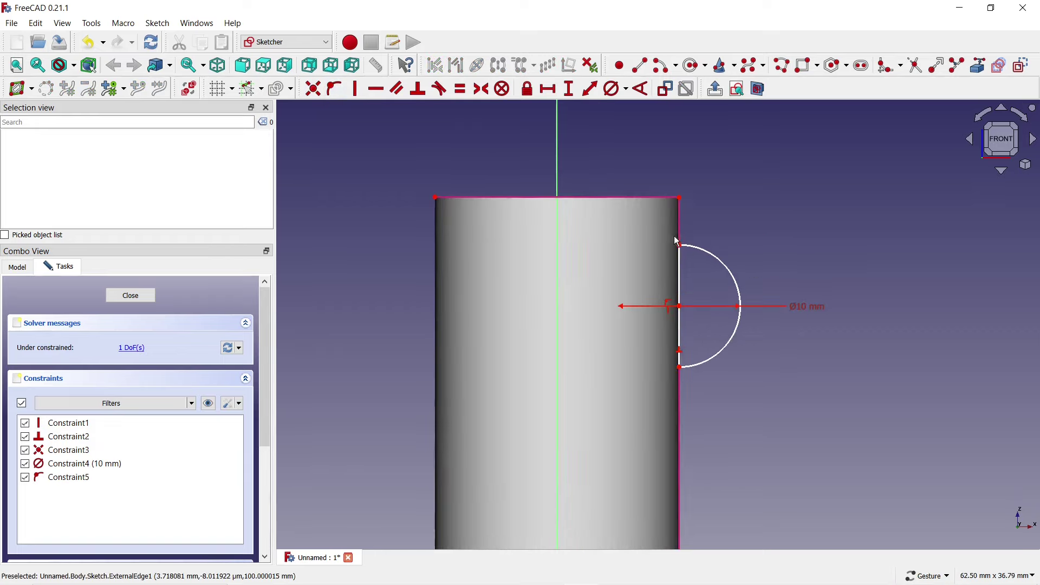
left_click(680, 307)
left_click(680, 198)
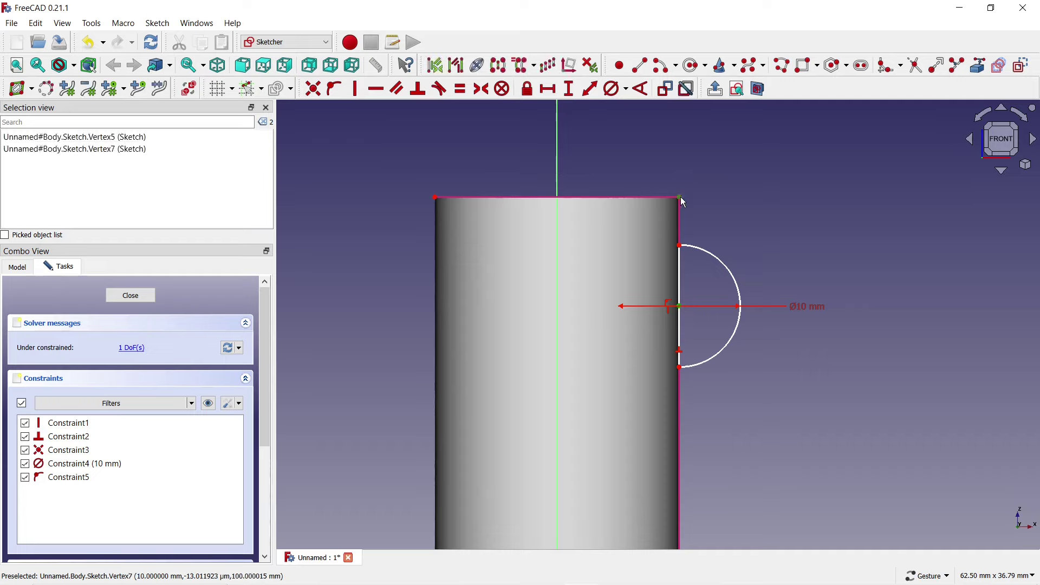
left_click(569, 88)
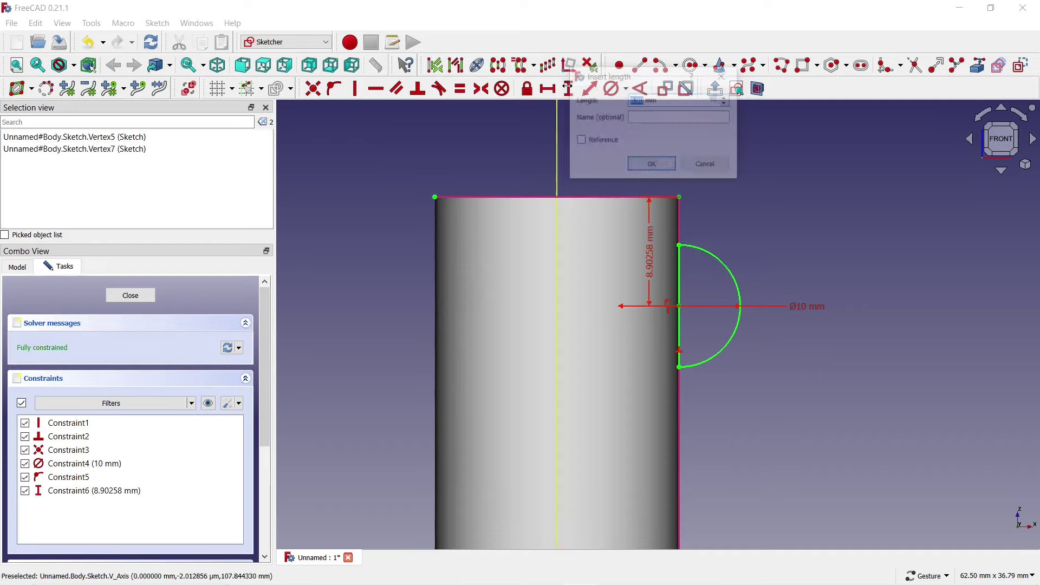
type("10")
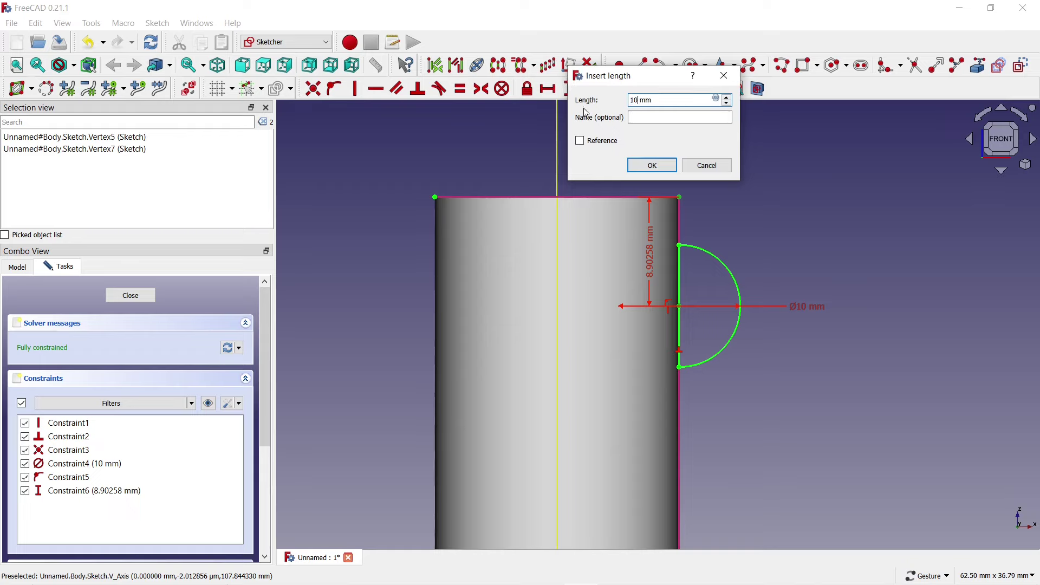
left_click(666, 165)
scroll(760, 203, "down", 1)
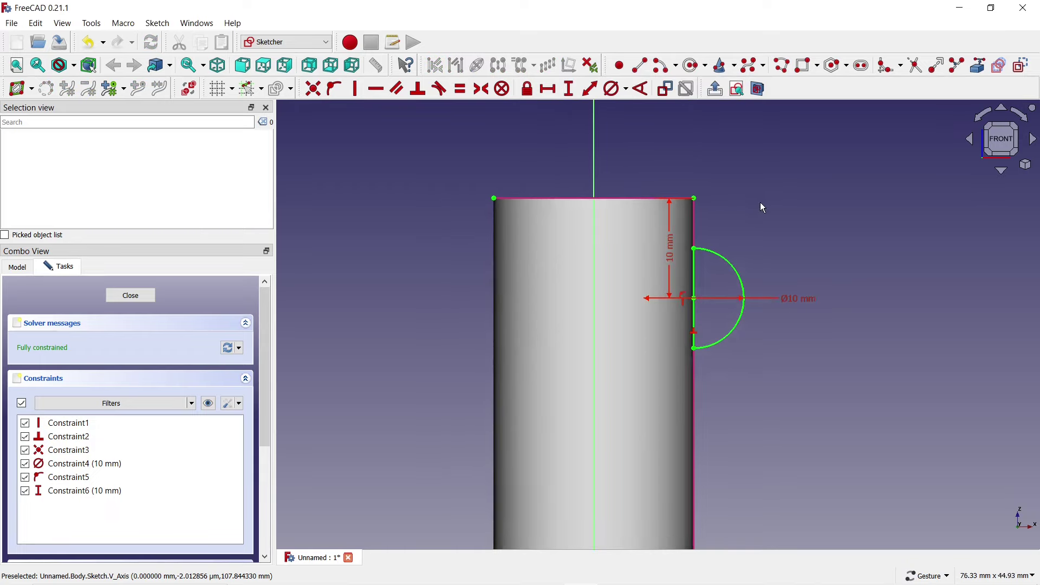
scroll(760, 203, "down", 3)
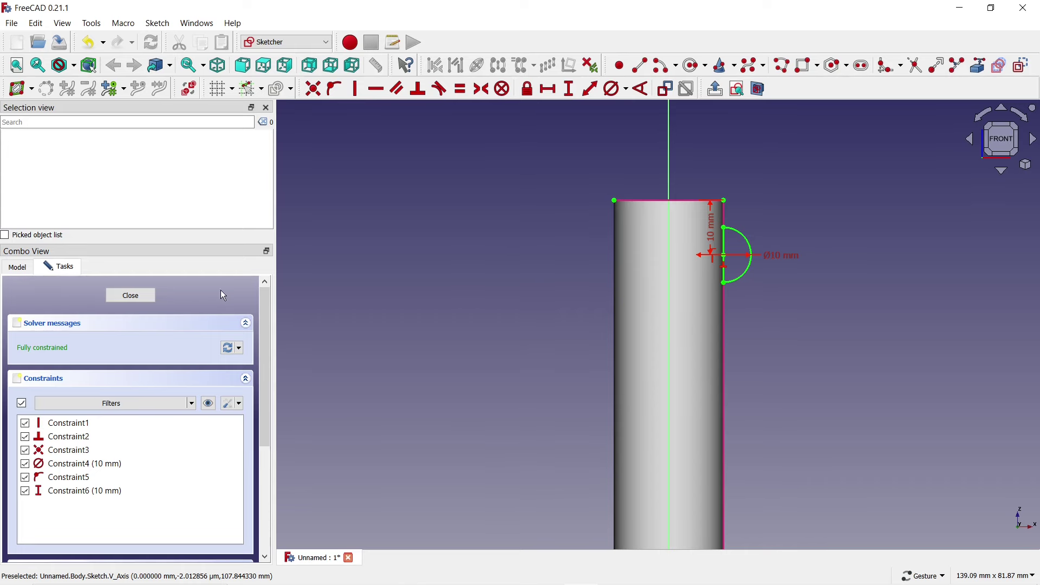
left_click(142, 295)
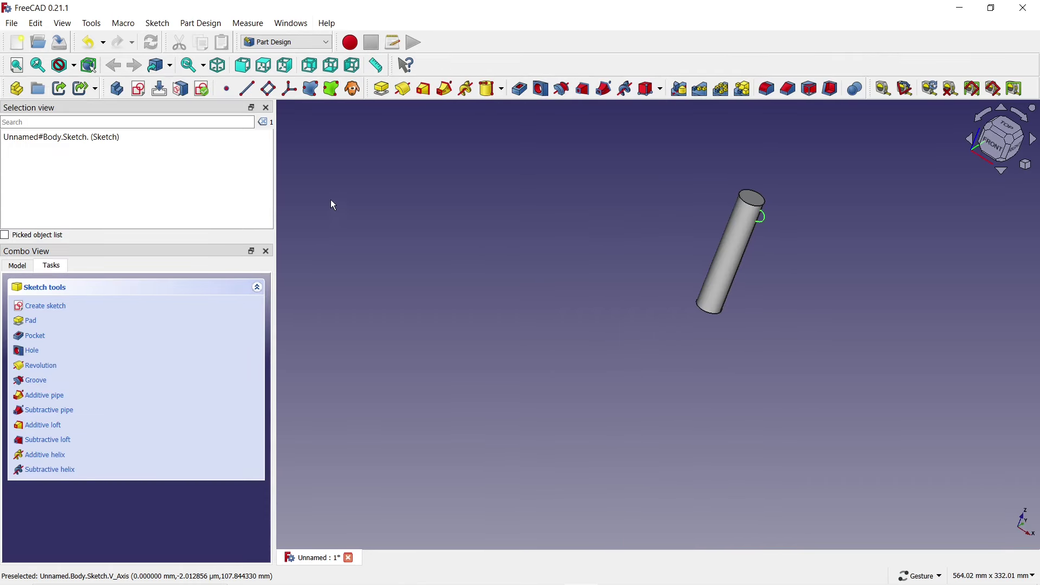
Step: Revolve the half-disc profile 360° into a ring bead near the cylinder's top
left_click(403, 90)
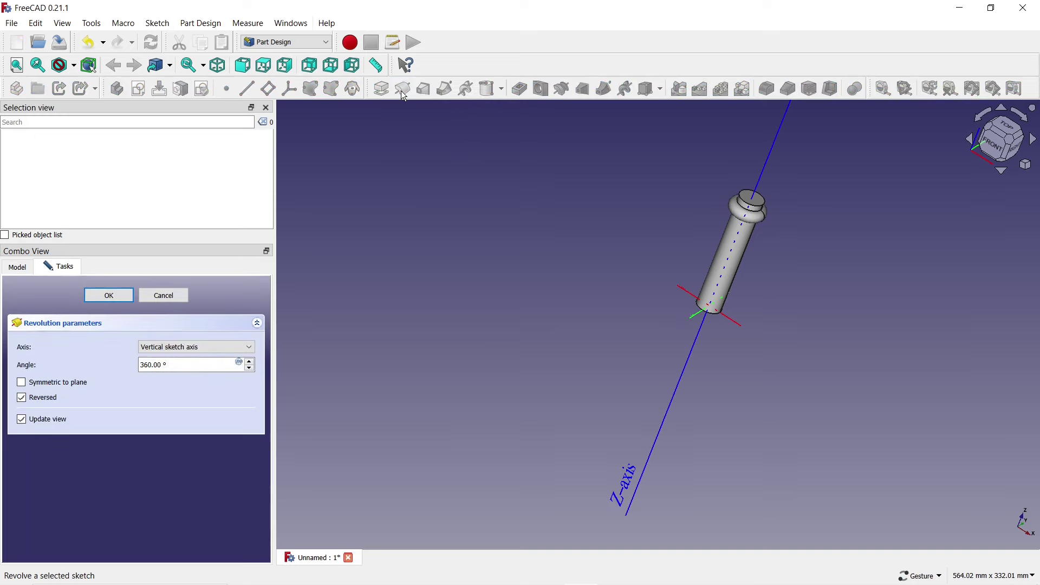
scroll(772, 177, "up", 2)
scroll(772, 176, "up", 2)
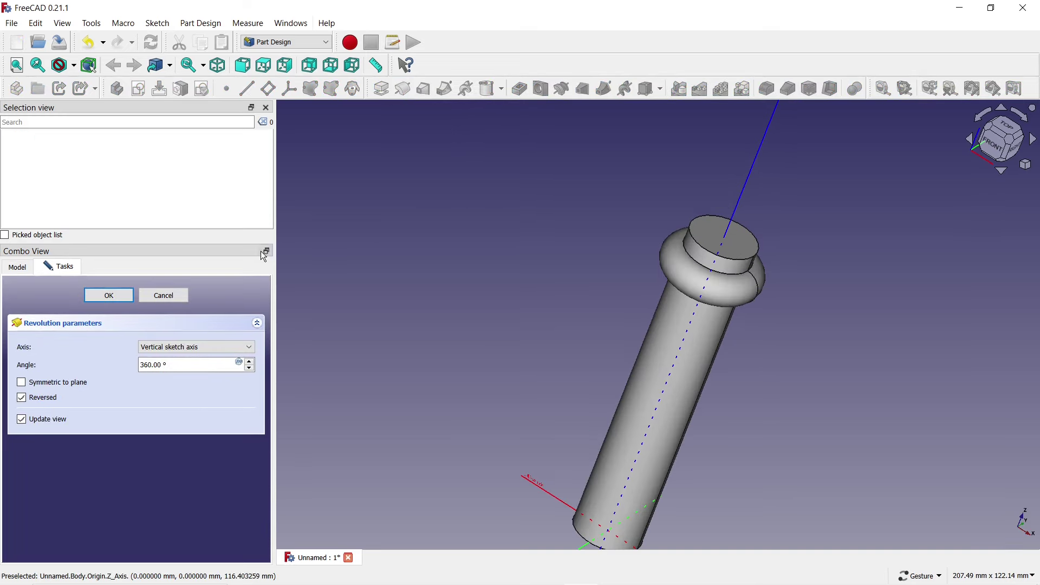
left_click(115, 298)
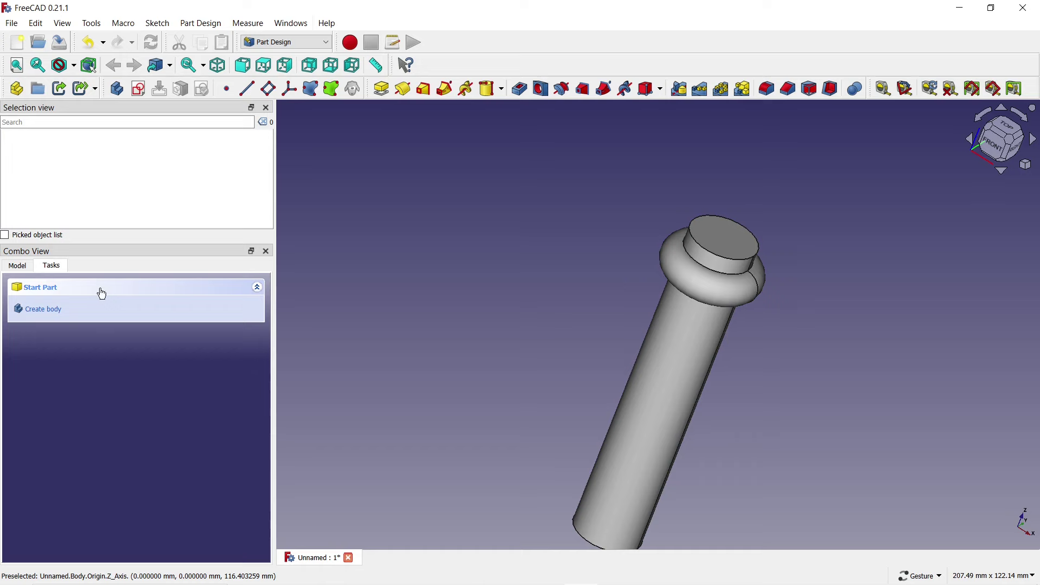
left_click(19, 266)
left_click(81, 336)
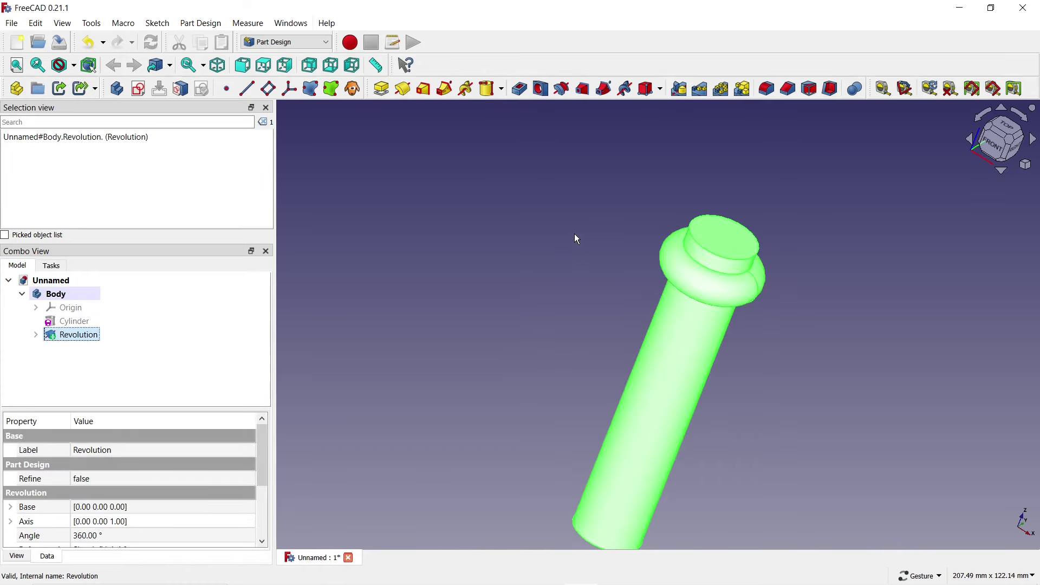
Step: Start a linear pattern of the Revolution with its direction set to the Z axis
left_click(701, 90)
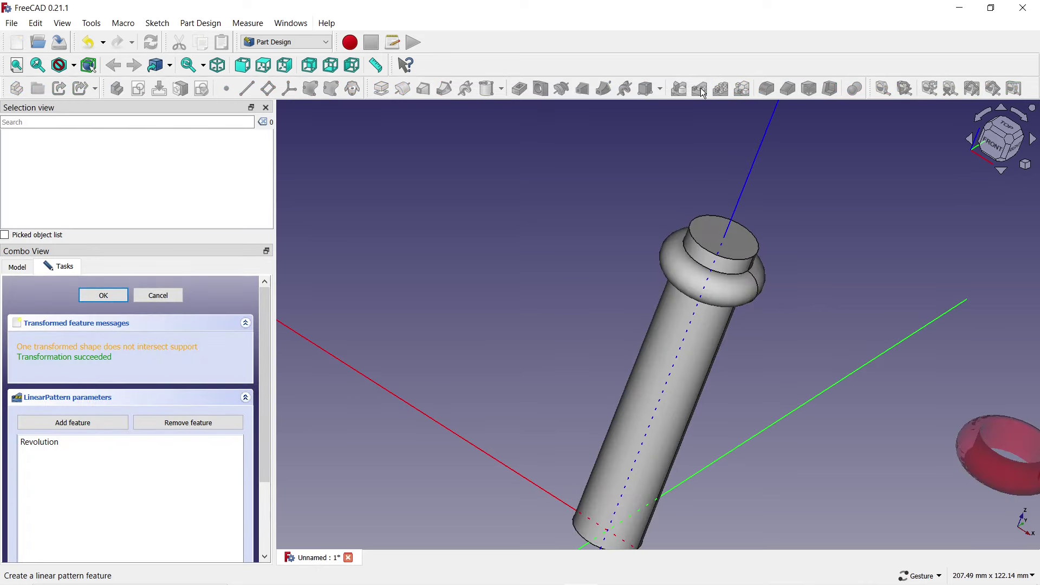
scroll(660, 129, "down", 2)
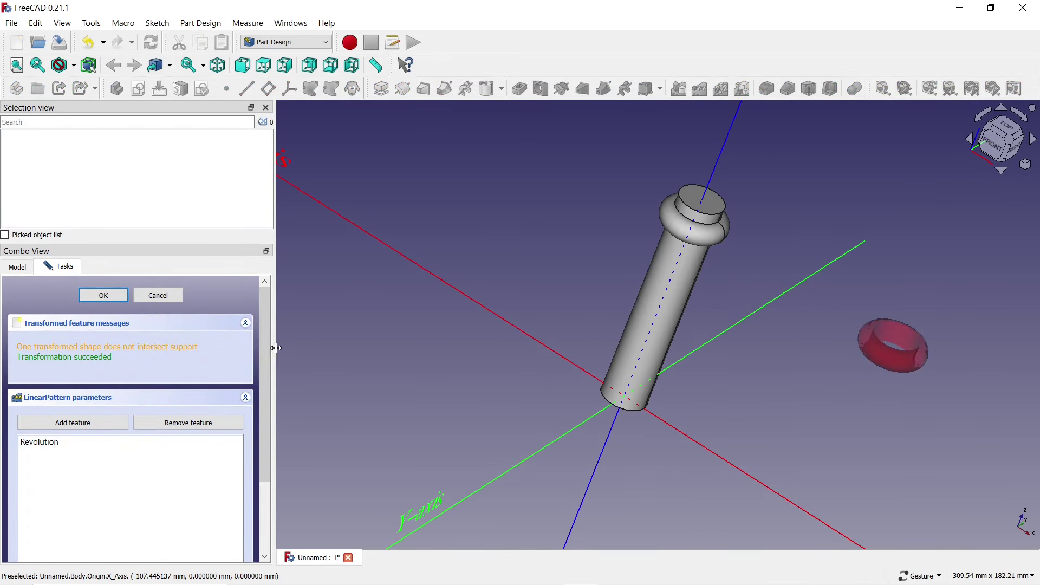
left_click_drag(268, 362, 266, 467)
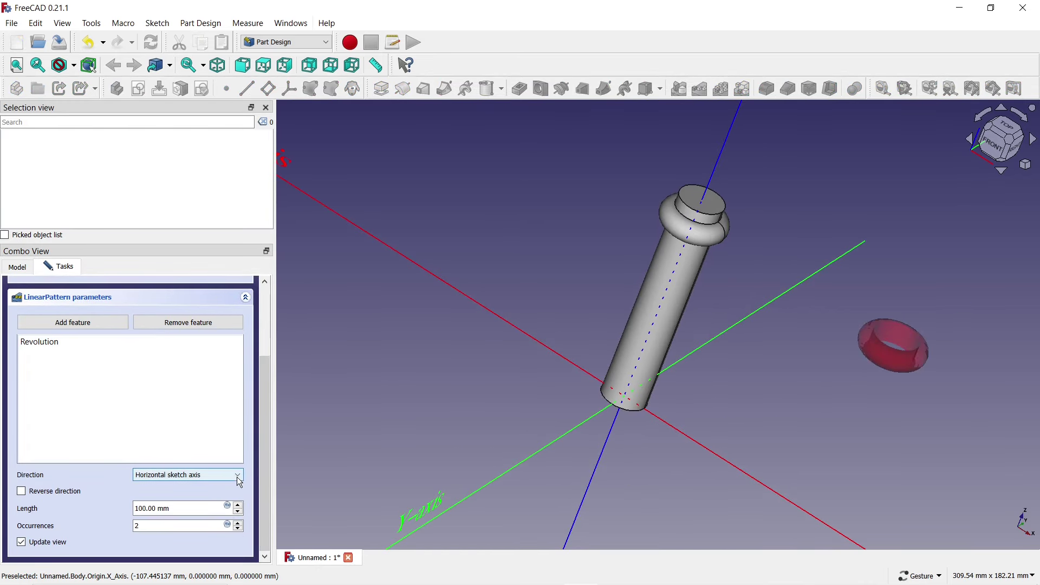
left_click(189, 475)
left_click(179, 538)
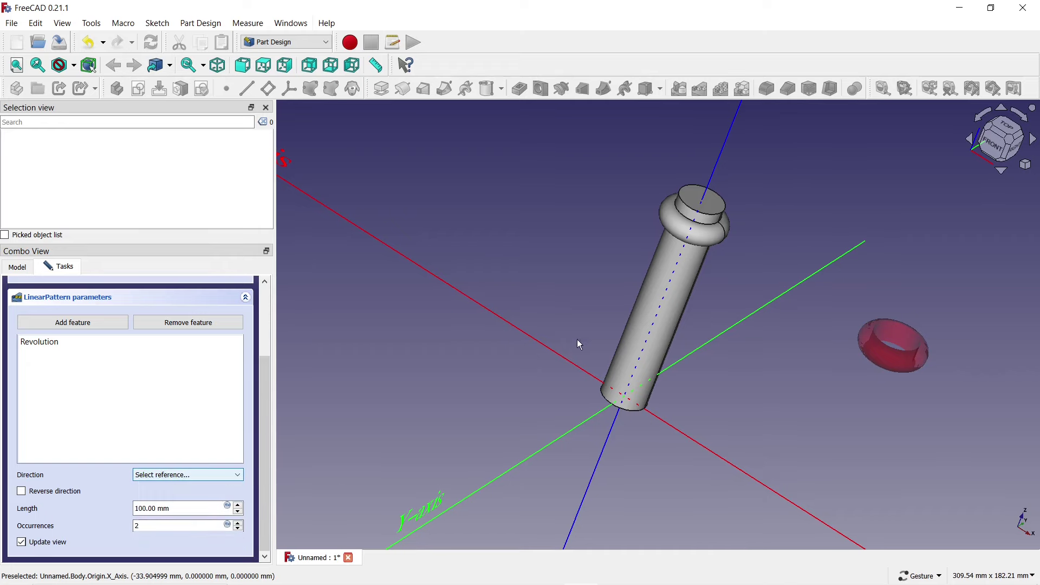
left_click(714, 177)
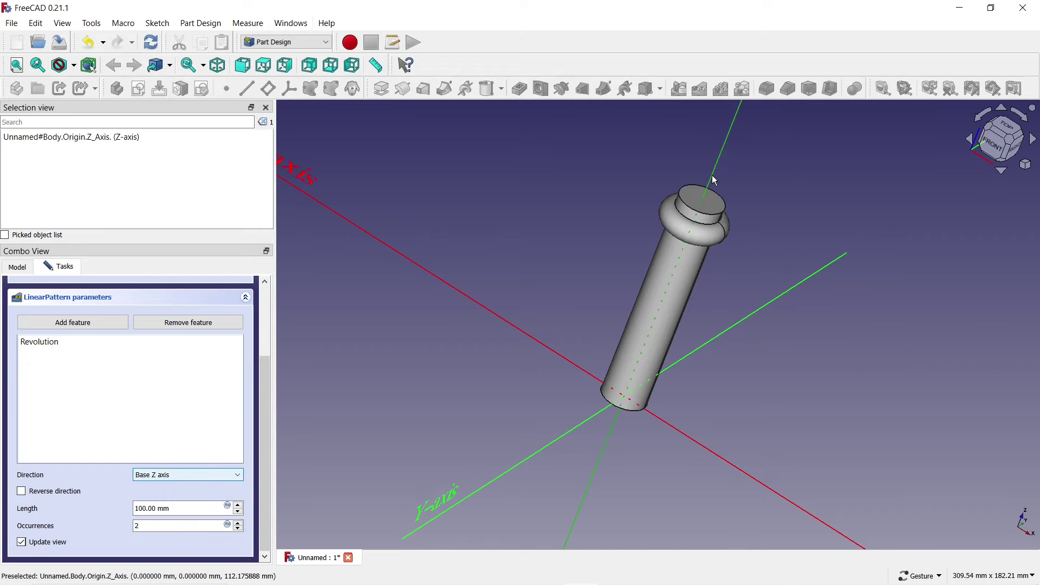
Step: Set the pattern length to 80 mm, reverse its direction and raise the occurrences
scroll(714, 181, "down", 2)
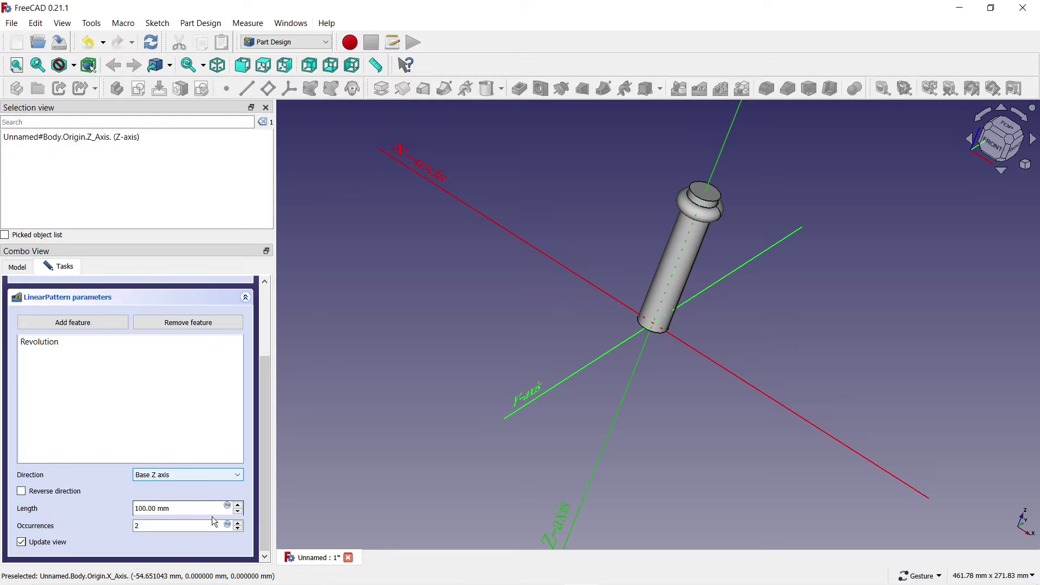
left_click_drag(171, 508, 81, 507)
type("80")
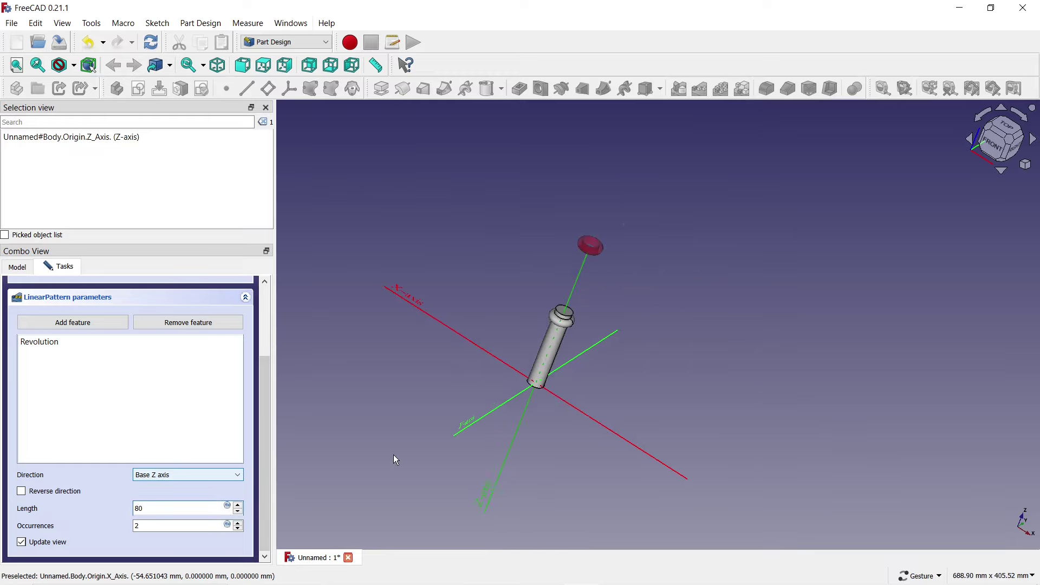
scroll(393, 454, "down", 3)
left_click(185, 528)
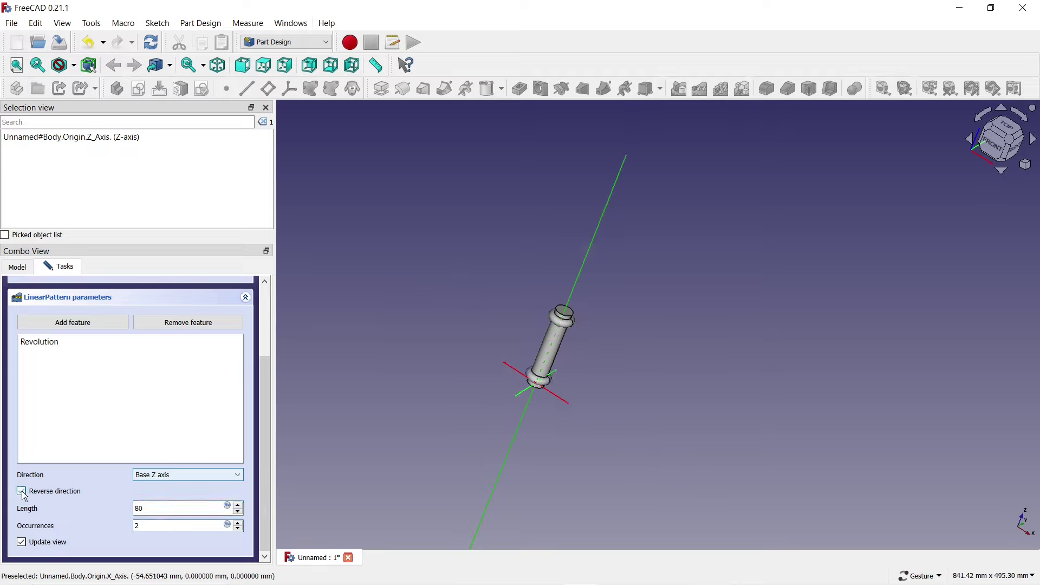
scroll(551, 309, "up", 3)
left_click_drag(550, 310, 554, 292)
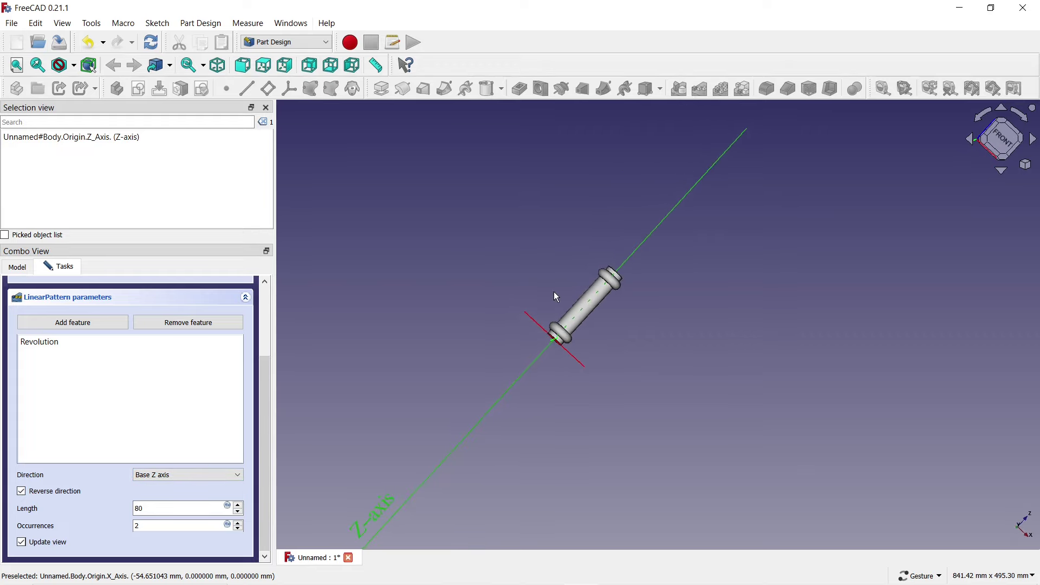
scroll(554, 294, "up", 3)
scroll(555, 296, "up", 1)
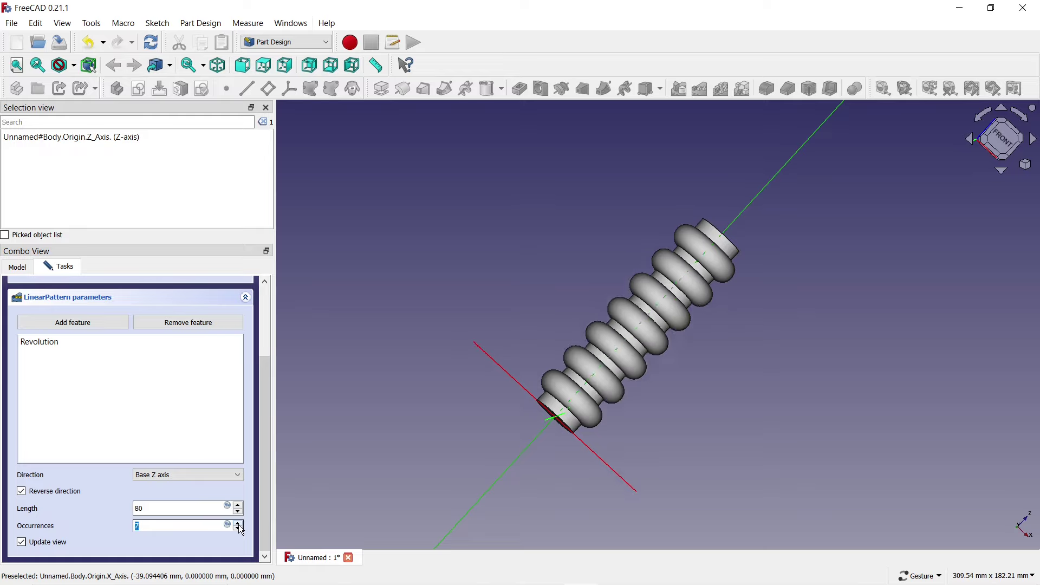
left_click_drag(260, 499, 292, 403)
Step: Accept the linear pattern and select both end faces of the beaded tube
left_click(118, 300)
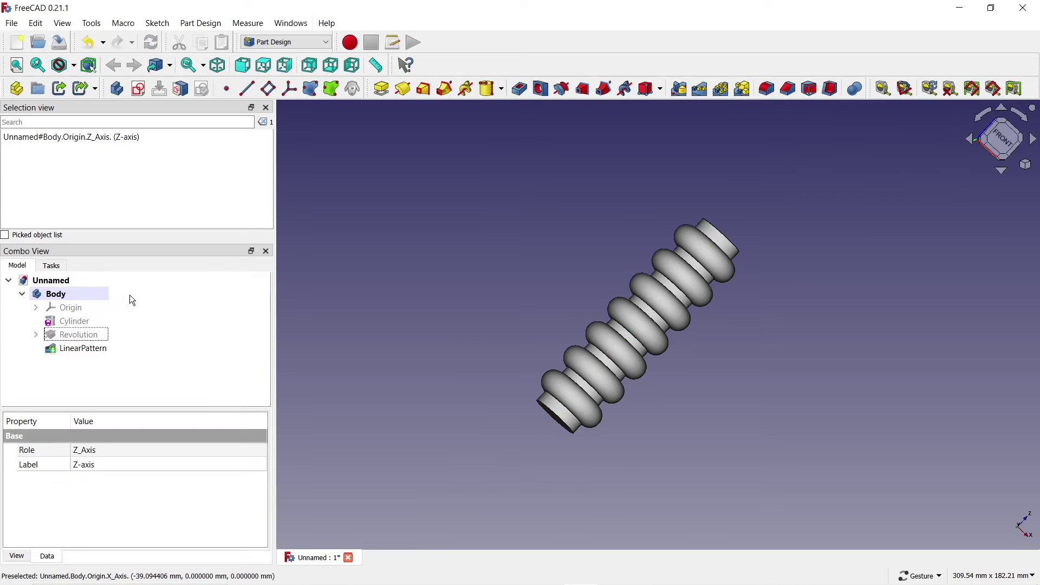
mouse_move(373, 369)
left_mouse_down()
mouse_move(448, 378)
mouse_move(470, 365)
left_mouse_up()
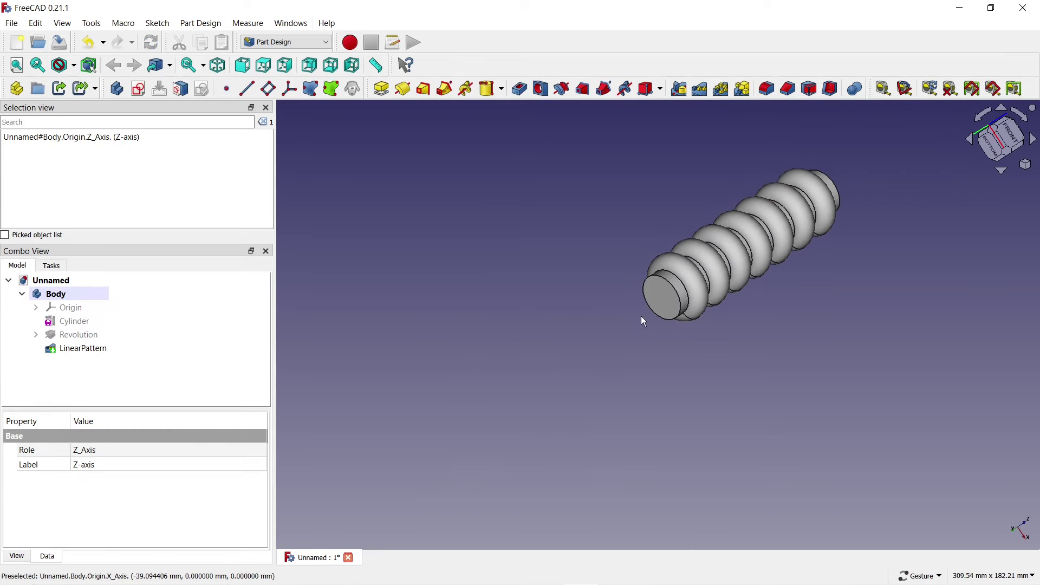
left_click(658, 298)
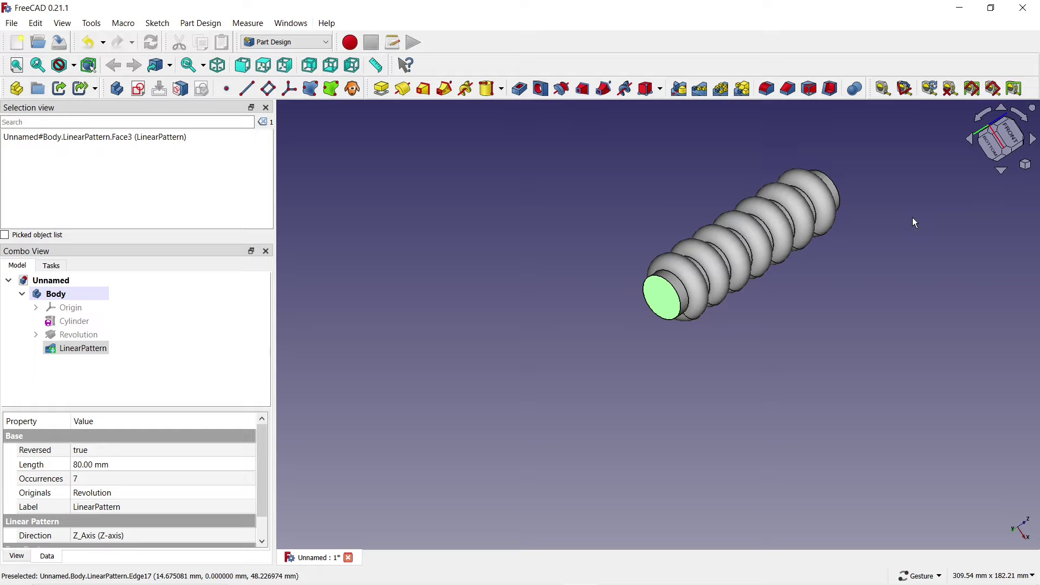
left_click_drag(915, 223, 629, 366)
left_click(610, 384)
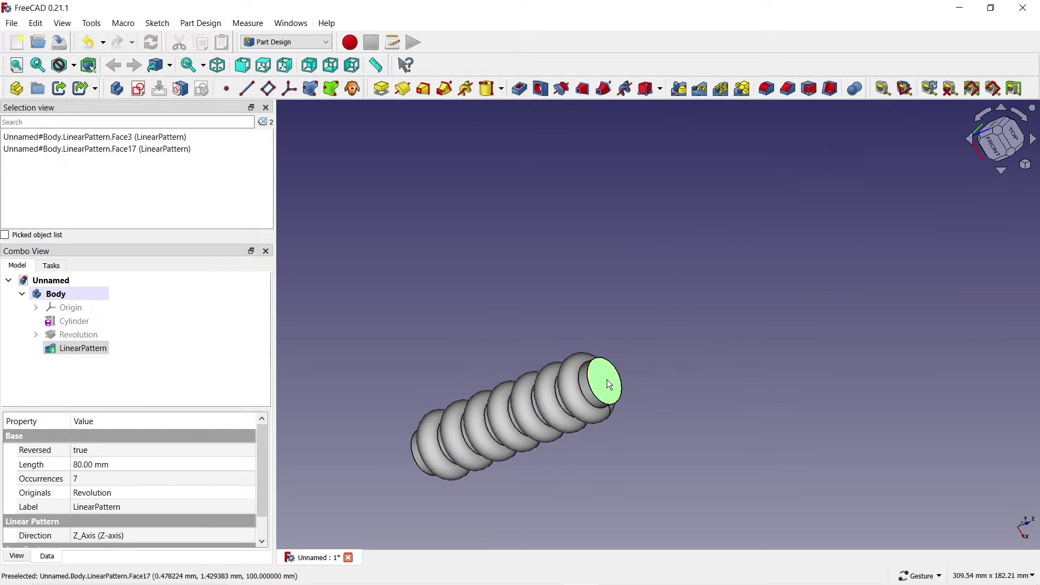
mouse_move(593, 483)
left_mouse_down()
mouse_move(657, 392)
mouse_move(542, 469)
left_mouse_up()
scroll(553, 399, "up", 1)
scroll(553, 399, "up", 2)
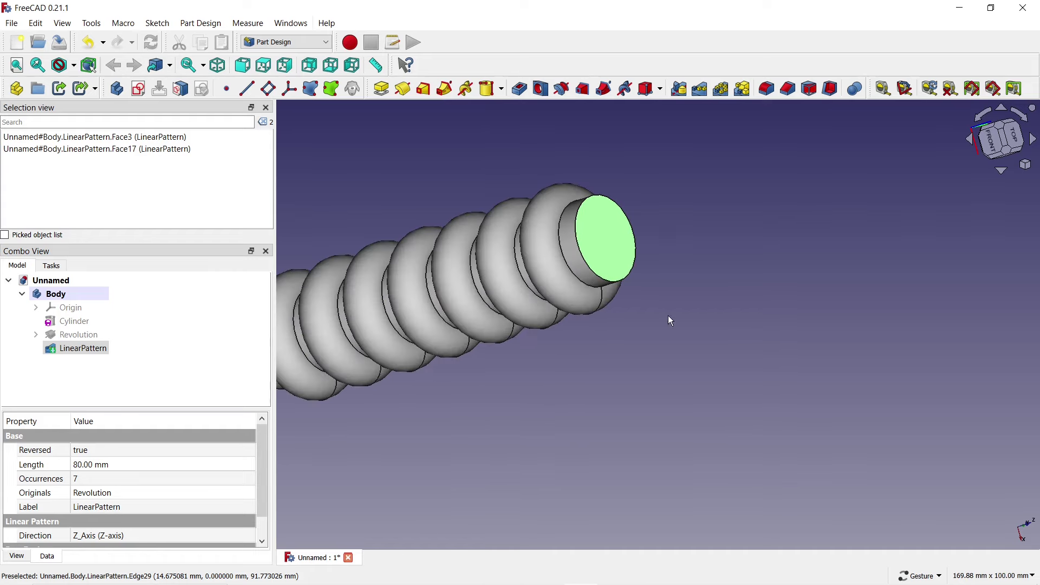
Step: Shell the tube inward to a 1 mm wall with both end faces removed
left_click(829, 89)
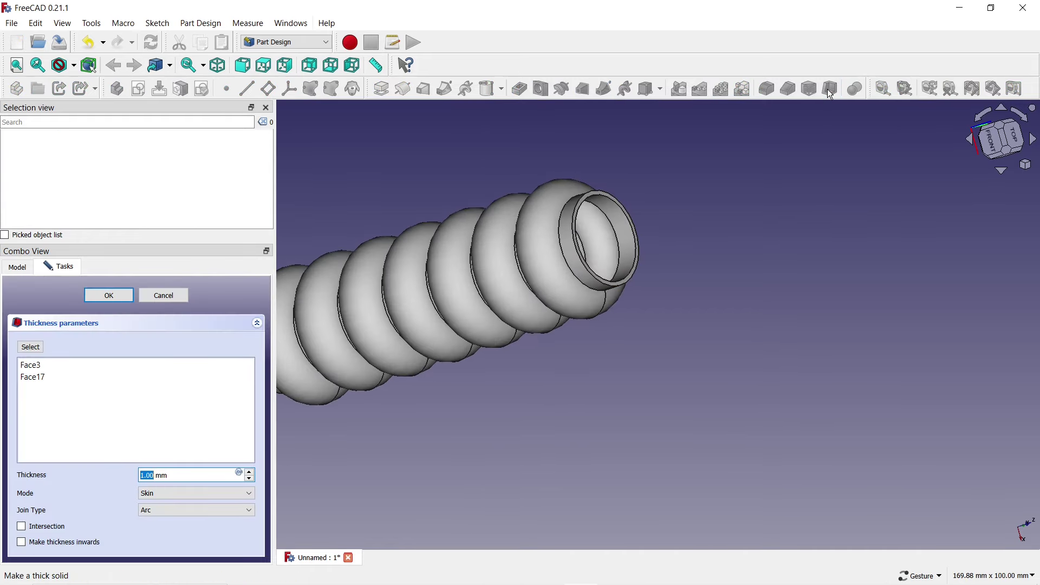
left_click(22, 544)
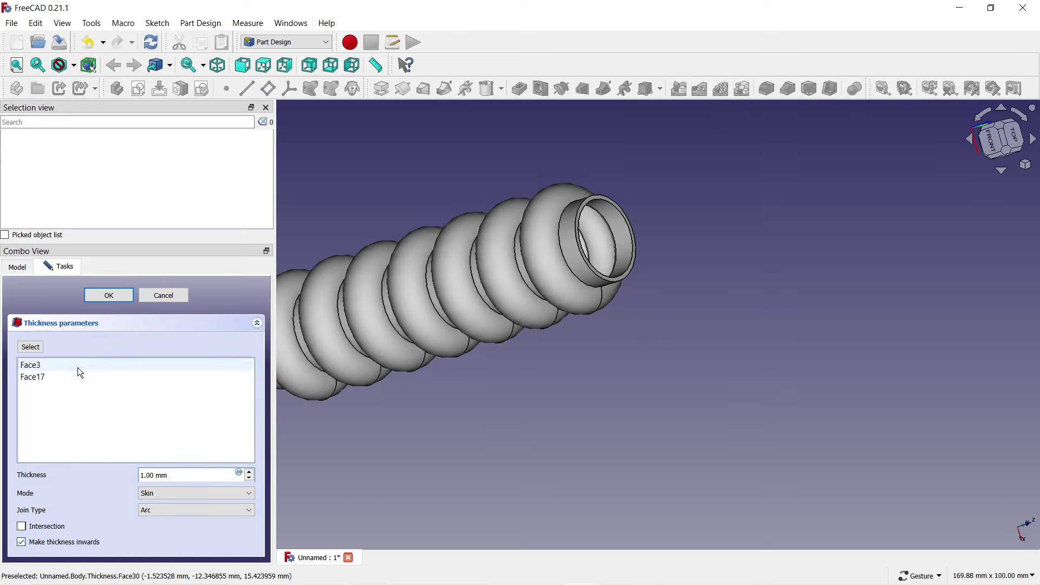
left_click(102, 295)
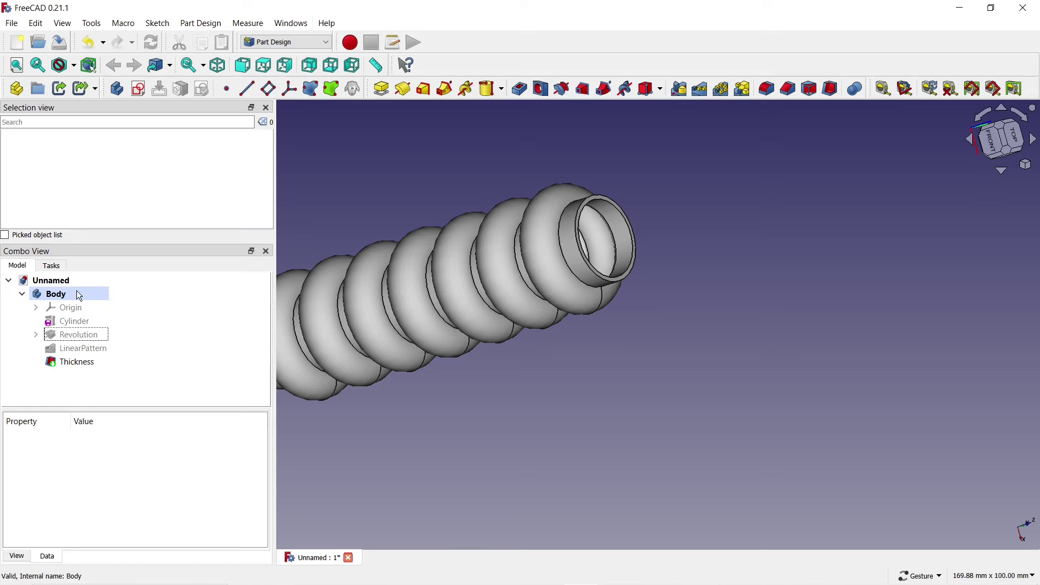
right_click(101, 295)
Step: Give the Body an orange #ffaa00 shape colour in Shaded display mode
left_click(114, 339)
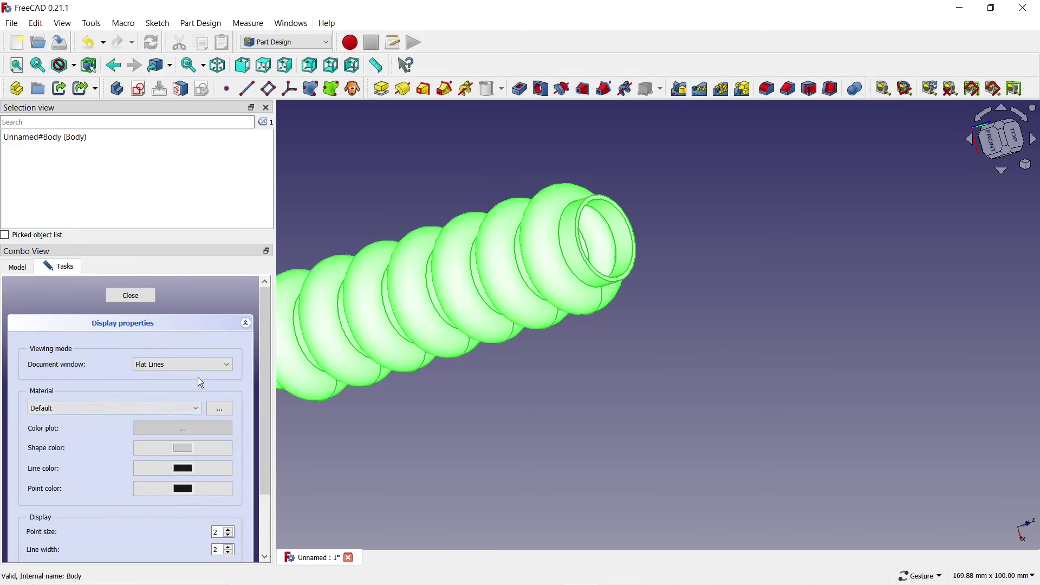
left_click(186, 449)
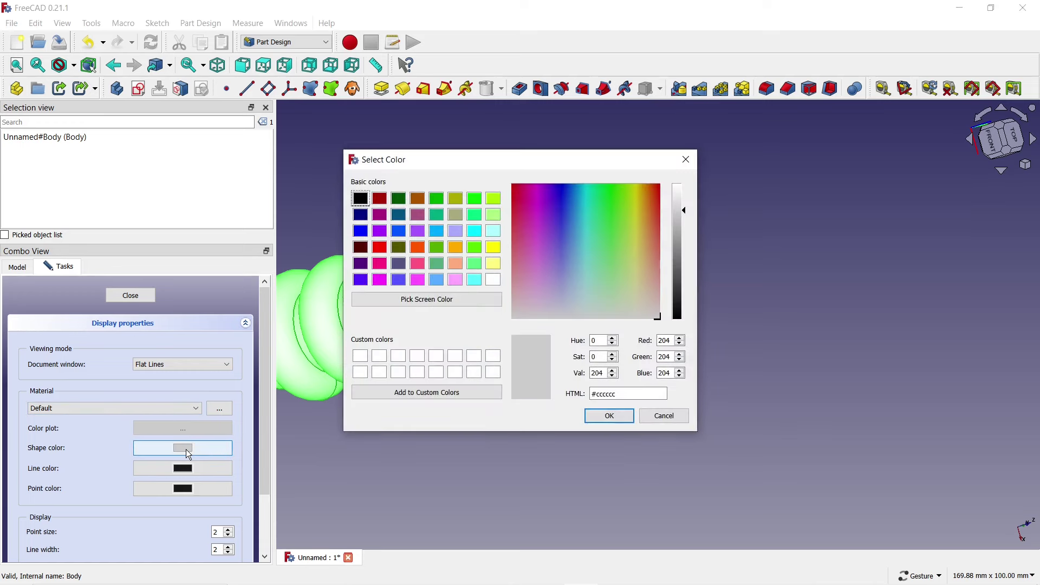
left_click(457, 248)
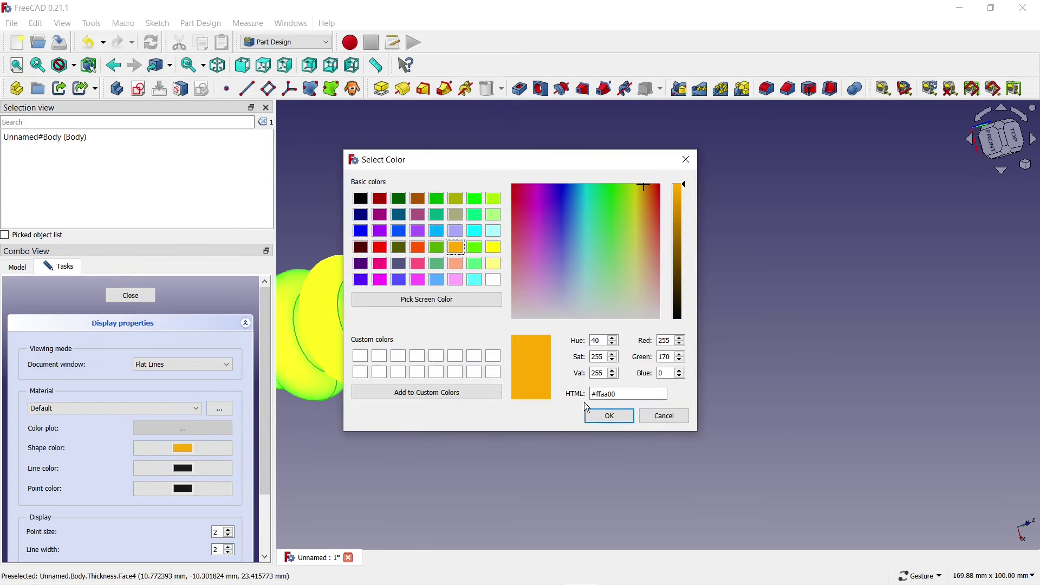
left_click(592, 419)
left_click(225, 364)
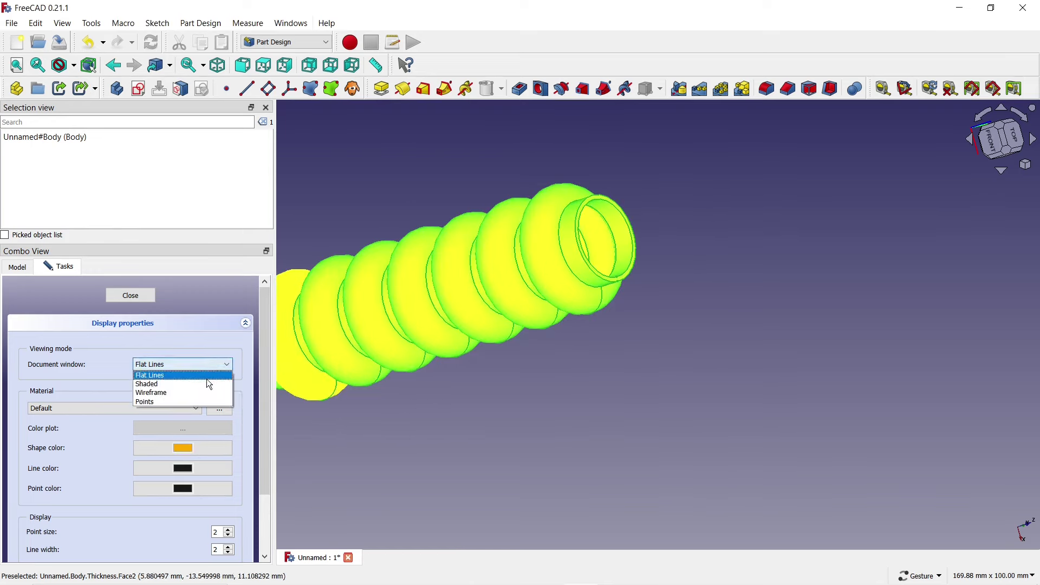
left_click(210, 385)
left_click_drag(265, 439, 272, 510)
left_click_drag(30, 503, 101, 504)
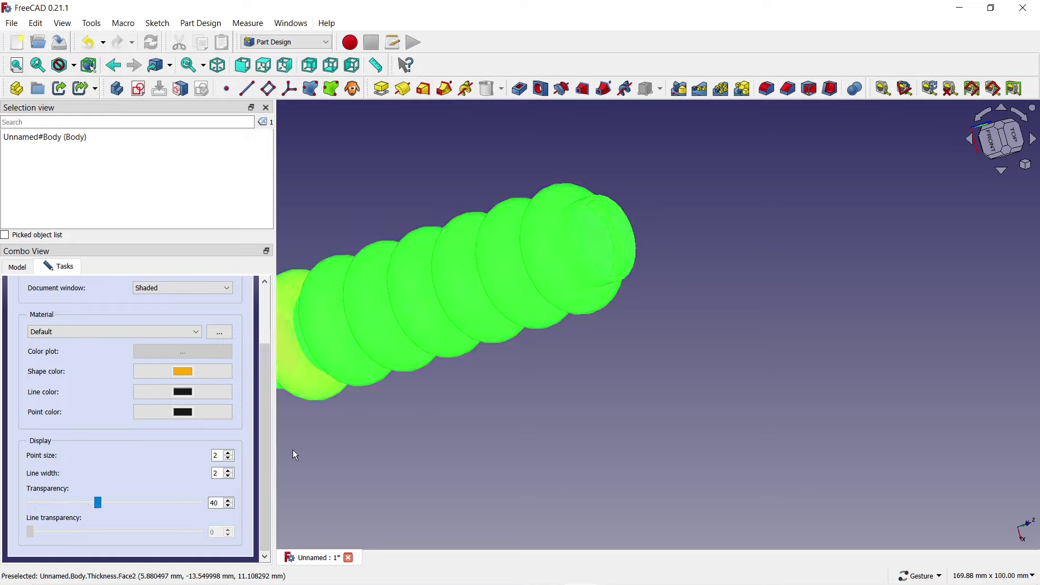
scroll(266, 415, "up", 3)
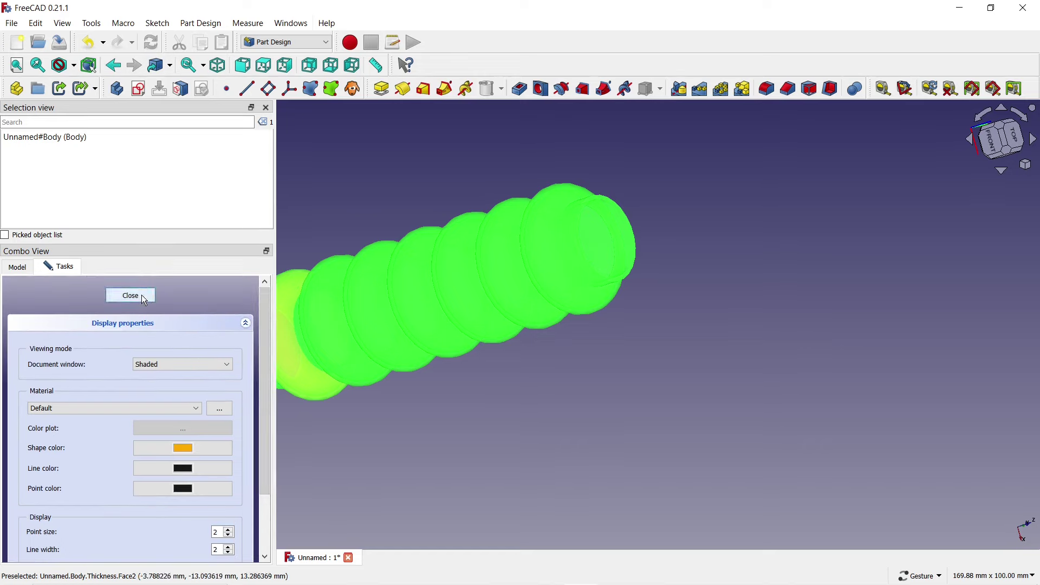
left_click(142, 295)
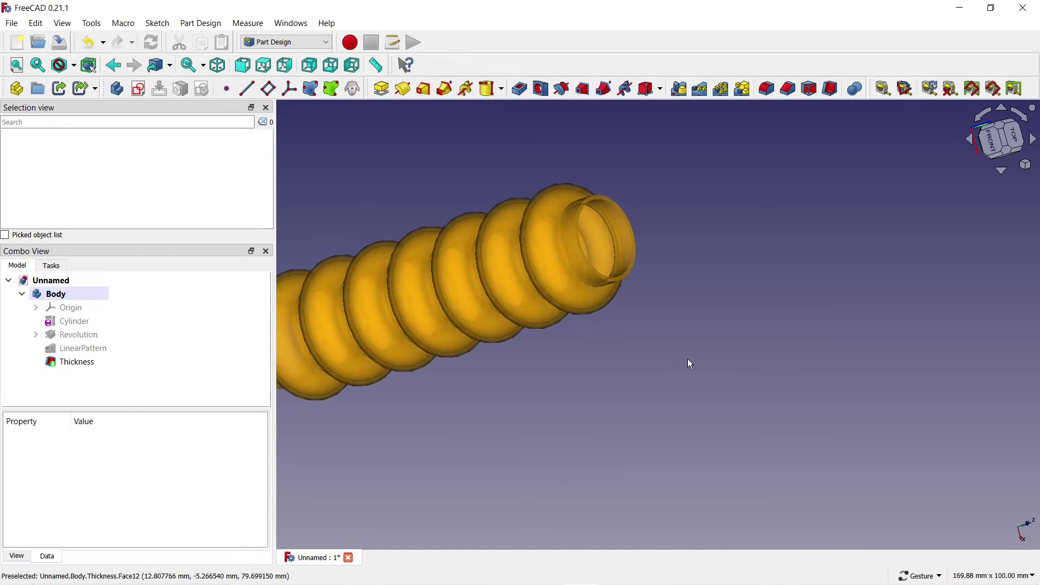
mouse_move(687, 360)
left_mouse_down()
mouse_move(633, 376)
mouse_move(766, 346)
left_mouse_up()
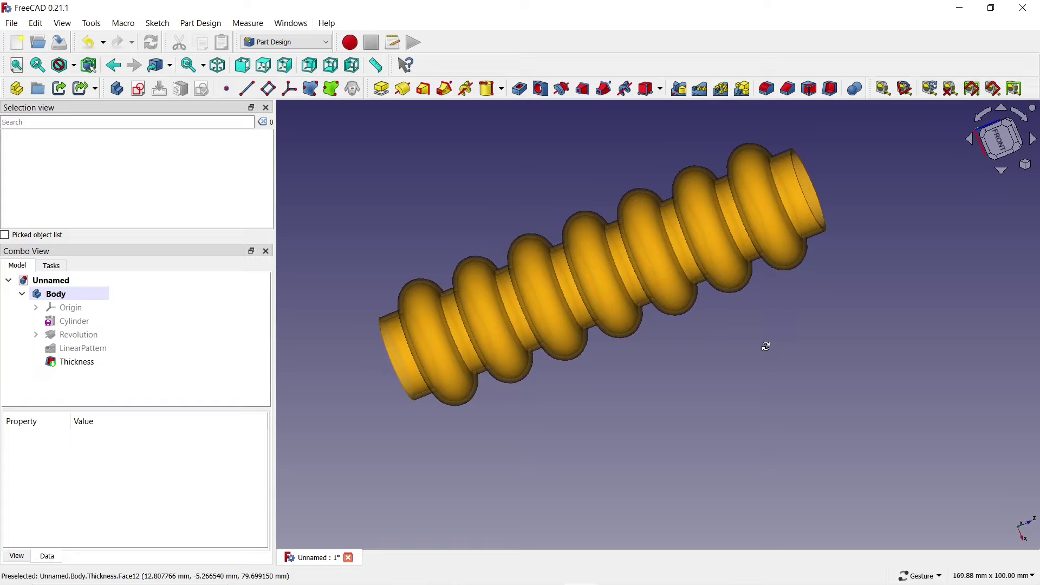
mouse_move(339, 413)
left_mouse_down()
mouse_move(419, 378)
mouse_move(423, 360)
mouse_move(505, 353)
mouse_move(515, 364)
mouse_move(552, 345)
mouse_move(460, 372)
mouse_move(414, 367)
mouse_move(446, 365)
left_mouse_up()
scroll(519, 346, "up", 2)
mouse_move(563, 324)
left_mouse_down()
mouse_move(420, 365)
mouse_move(726, 311)
mouse_move(642, 334)
mouse_move(713, 320)
mouse_move(504, 427)
mouse_move(492, 390)
left_mouse_up()
scroll(713, 320, "down", 2)
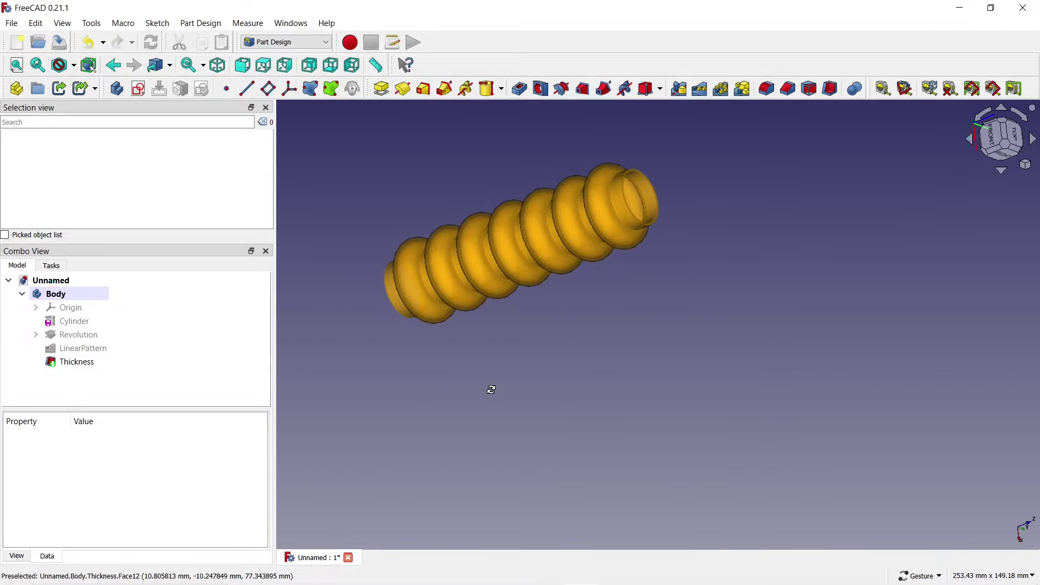
mouse_move(651, 186)
left_mouse_down()
mouse_move(738, 186)
mouse_move(764, 202)
left_mouse_up()
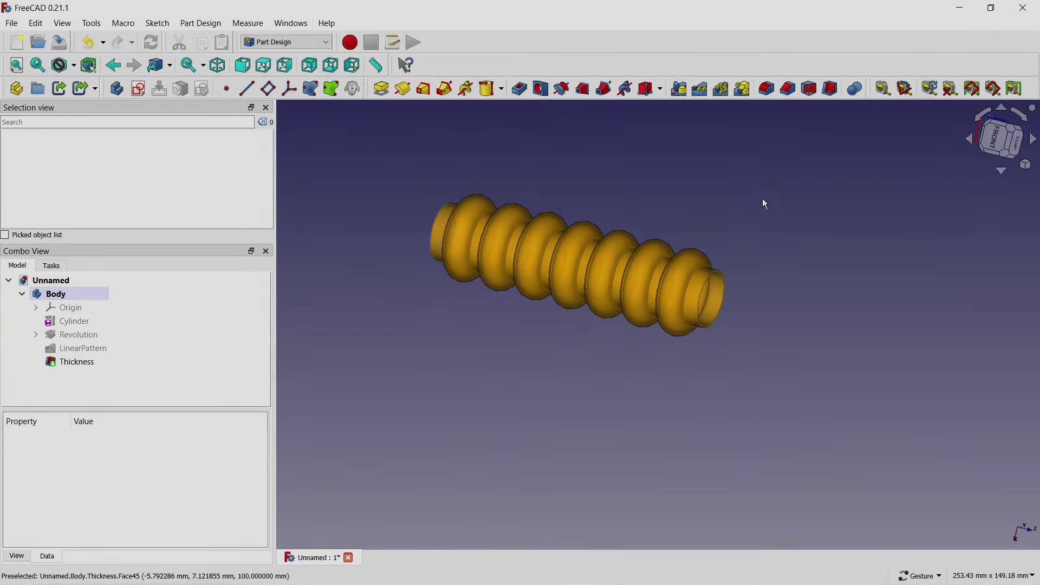